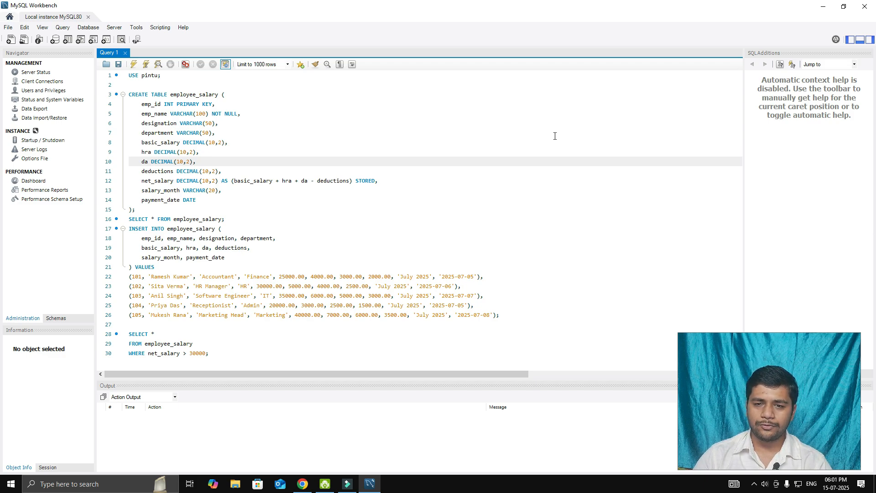
# Switch from MySQL Workbench to Chrome and bring up the MySQL Installer 8.0.42 download page at dev.mysql.com/downloads/installer/.
pyautogui.click(823, 7)
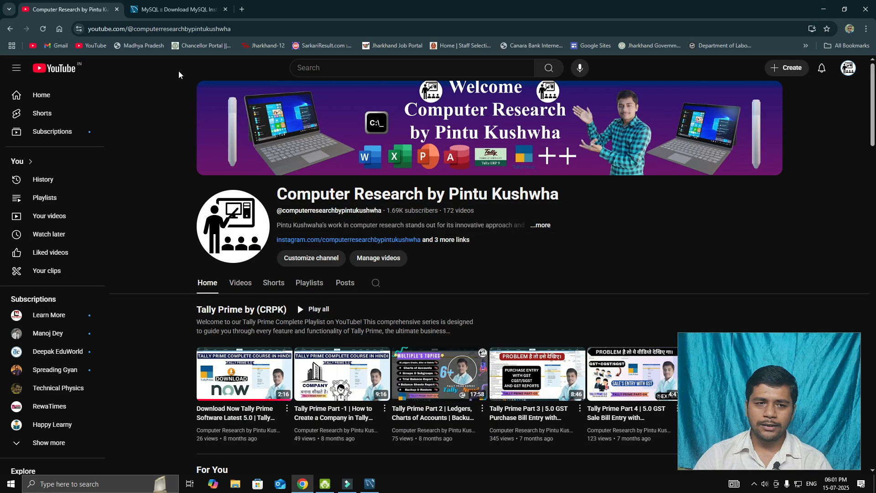
pyautogui.click(199, 7)
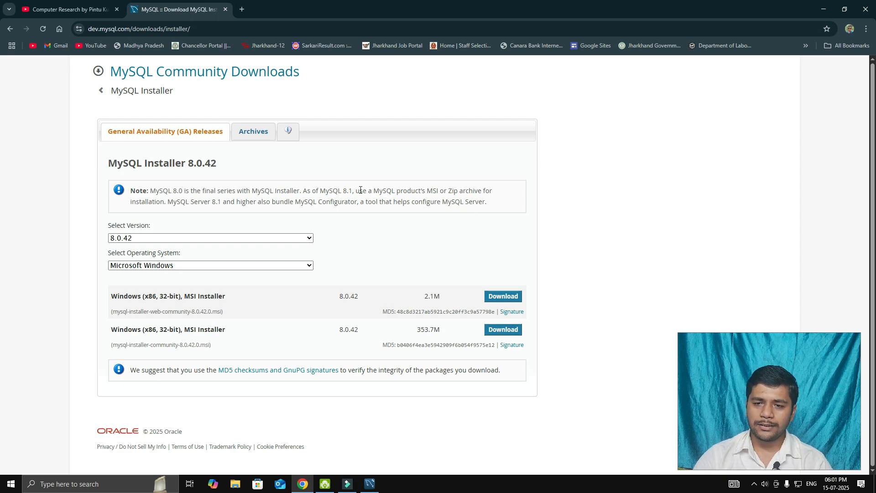
pyautogui.click(223, 30)
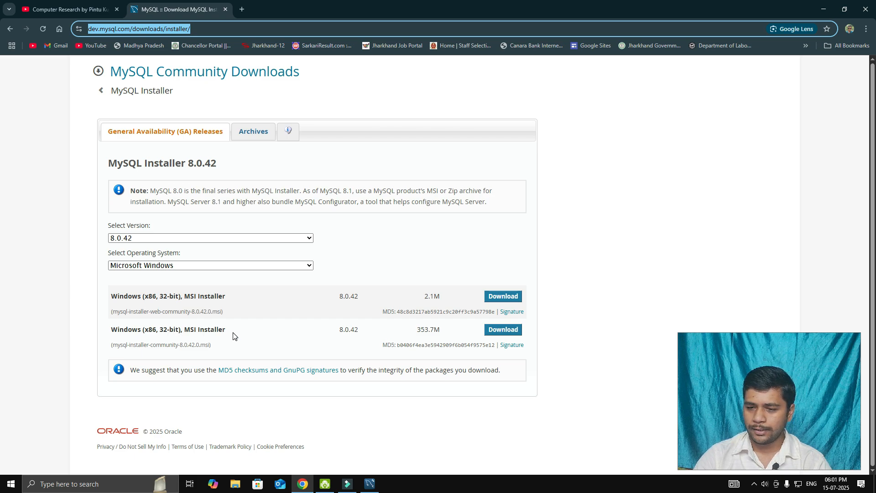
# Download the 353.7M Windows MSI installer, mysql-installer-community-8.0.42.0.msi, without logging in or signing up for an Oracle account.
pyautogui.doubleClick(431, 335)
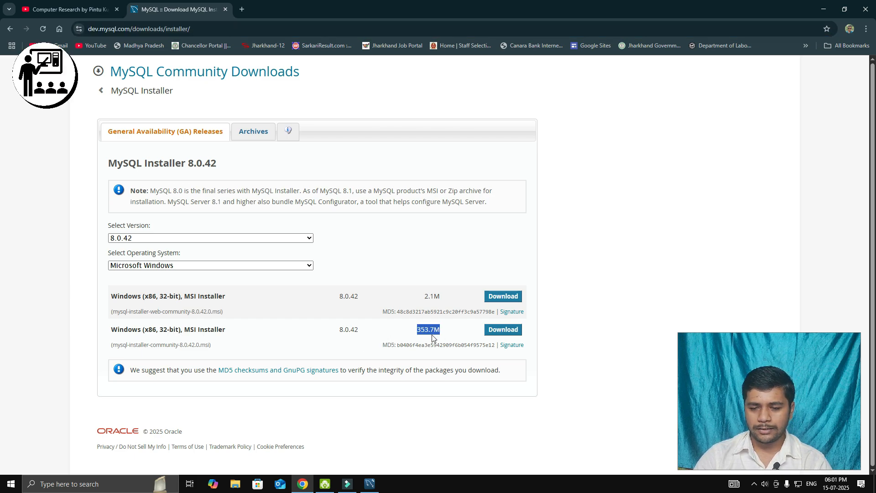
pyautogui.click(456, 335)
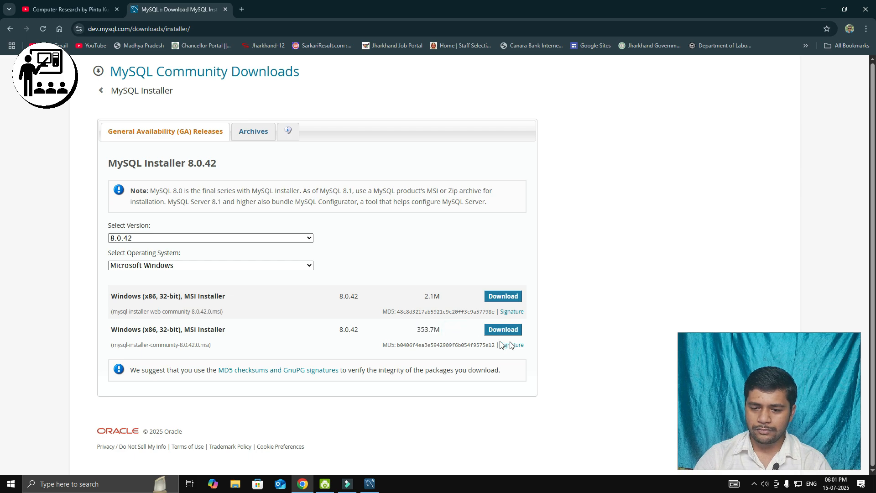
pyautogui.moveTo(416, 330); pyautogui.dragTo(446, 331)
pyautogui.click(453, 335)
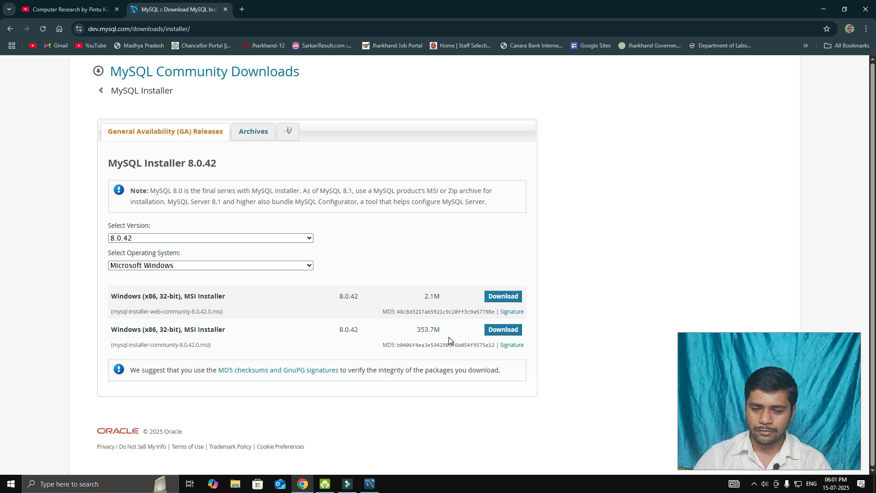
pyautogui.click(503, 329)
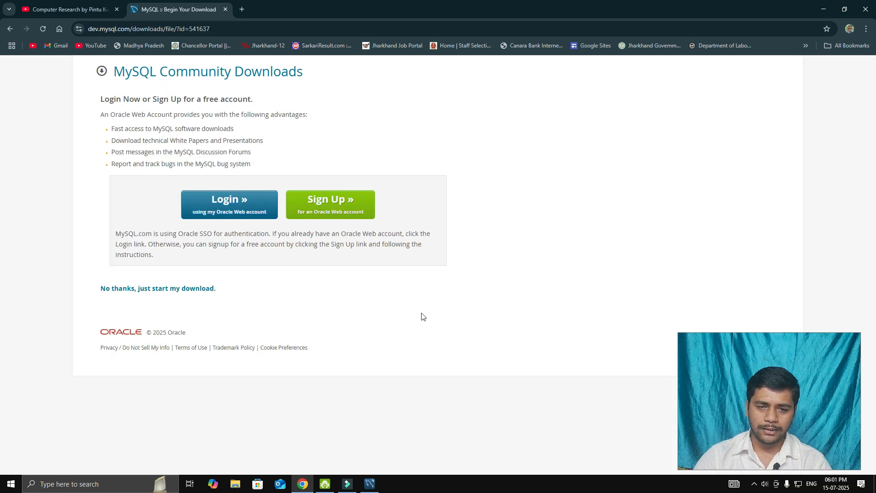
pyautogui.click(181, 290)
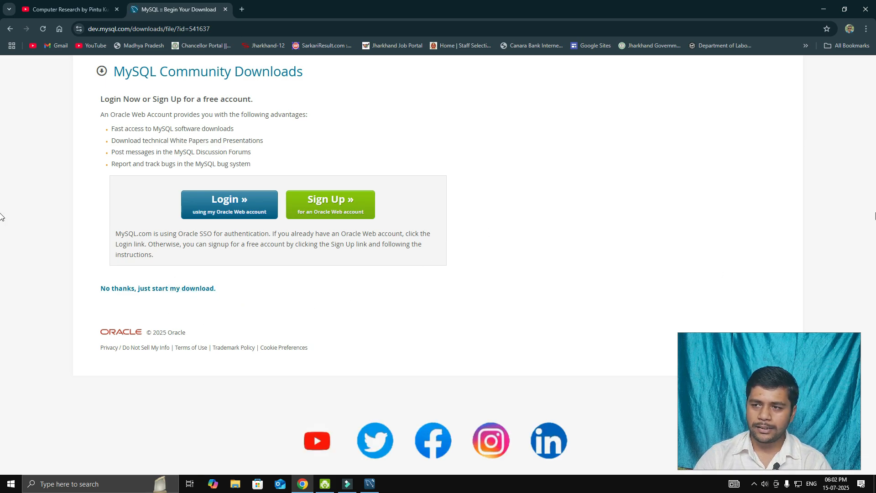
pyautogui.click(833, 29)
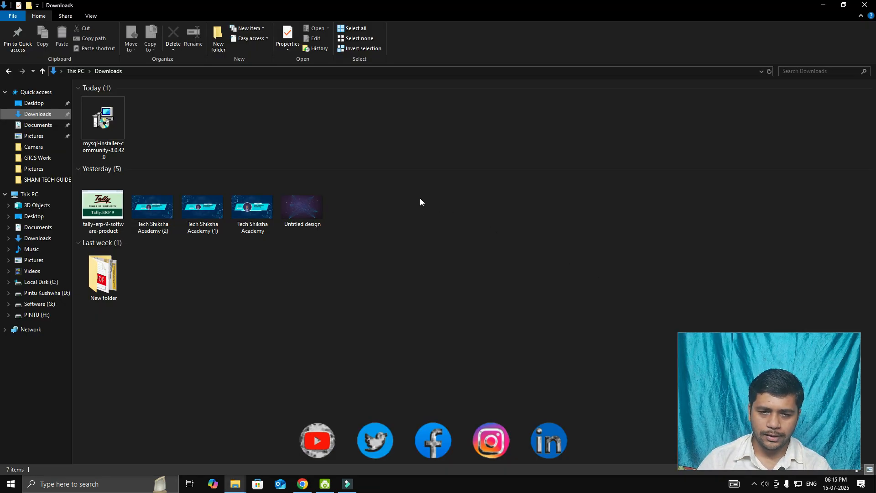
# Launch mysql-installer-community-8.0.42.0 from the Downloads folder and choose the Custom setup type.
pyautogui.doubleClick(105, 135)
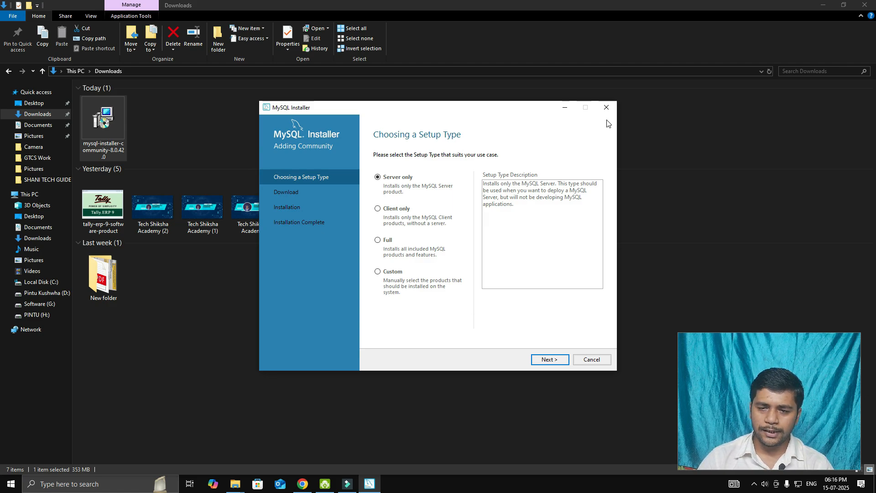
pyautogui.click(377, 271)
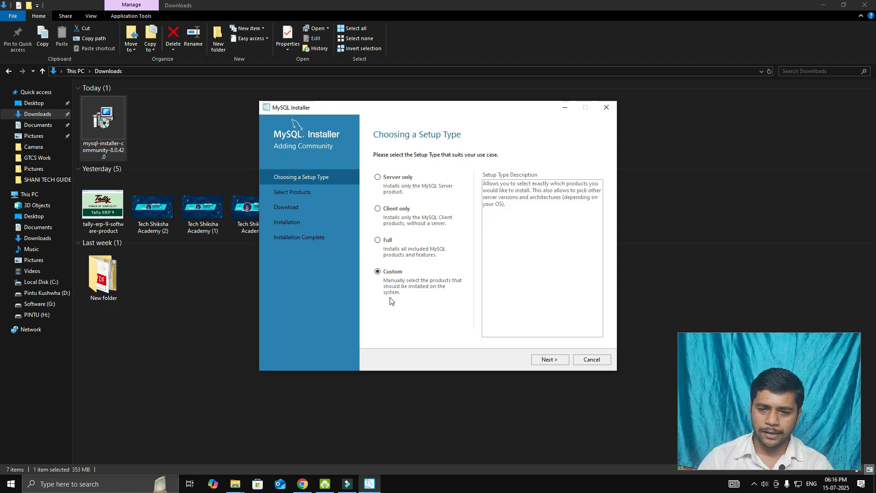
pyautogui.click(548, 360)
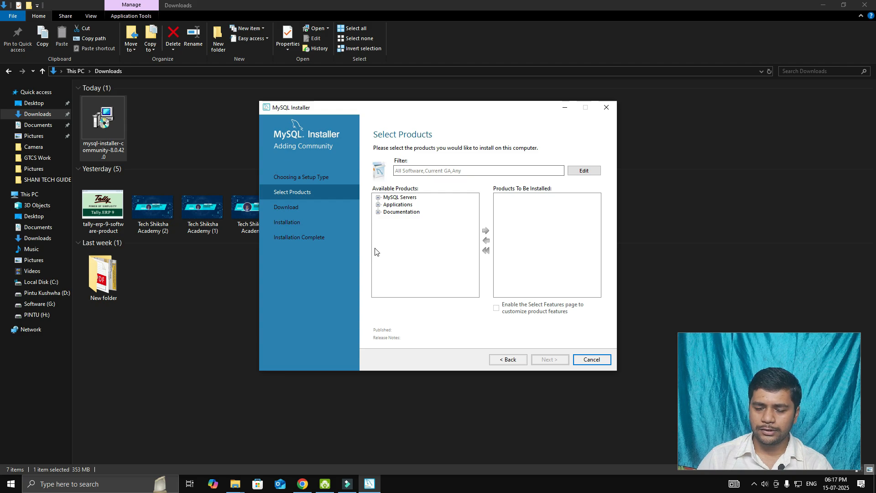
# Add MySQL Server 8.0.42 - X64 to the products to be installed.
pyautogui.click(378, 197)
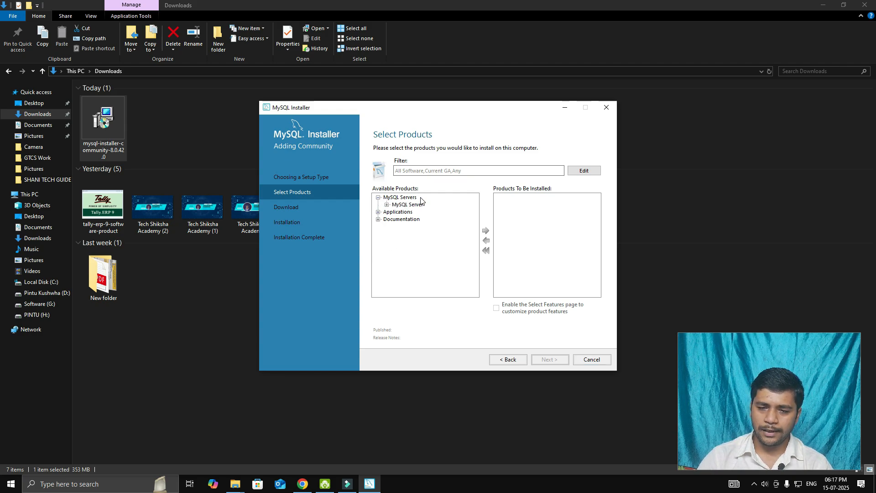
pyautogui.click(387, 204)
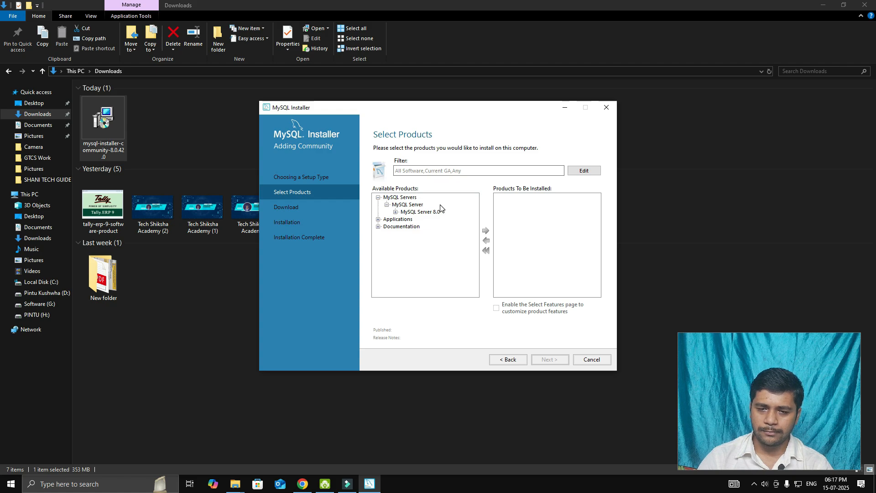
pyautogui.click(396, 212)
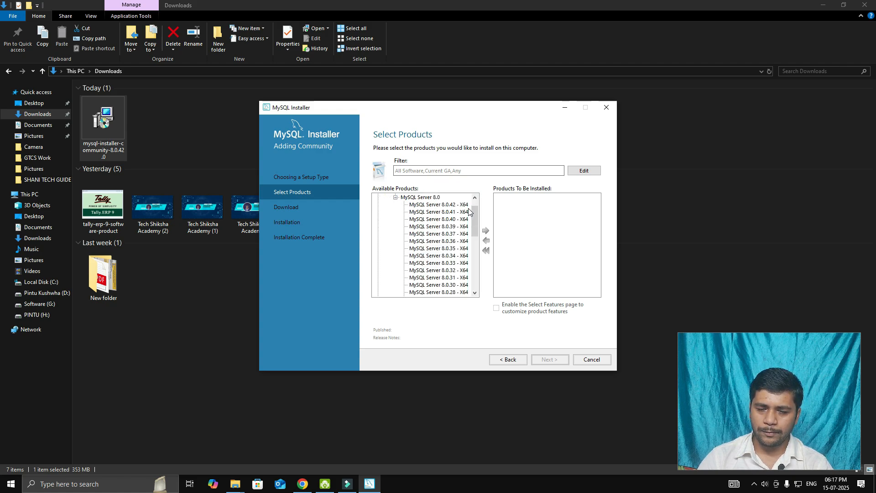
pyautogui.scroll(-5, 476, 261)
pyautogui.scroll(8, 456, 247)
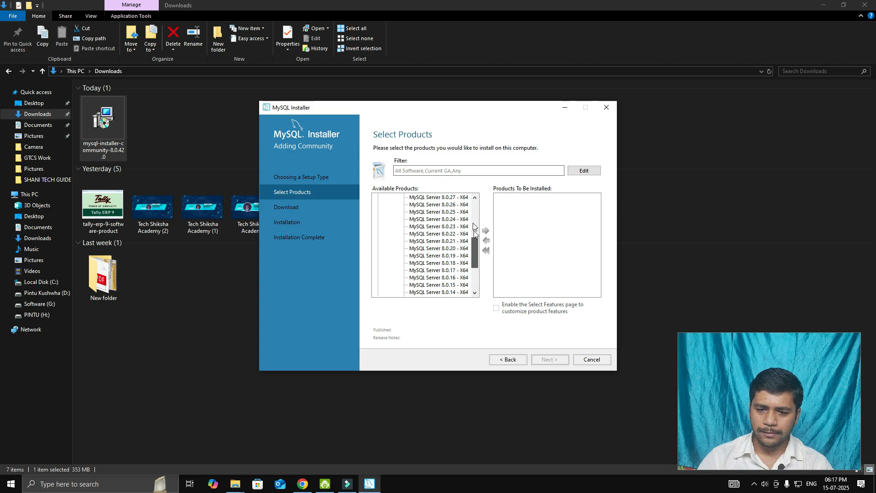
pyautogui.click(424, 220)
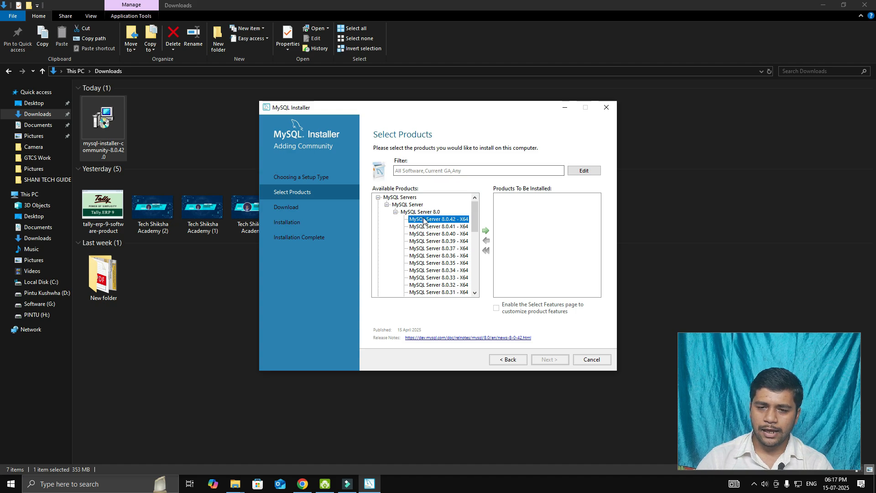
pyautogui.click(485, 230)
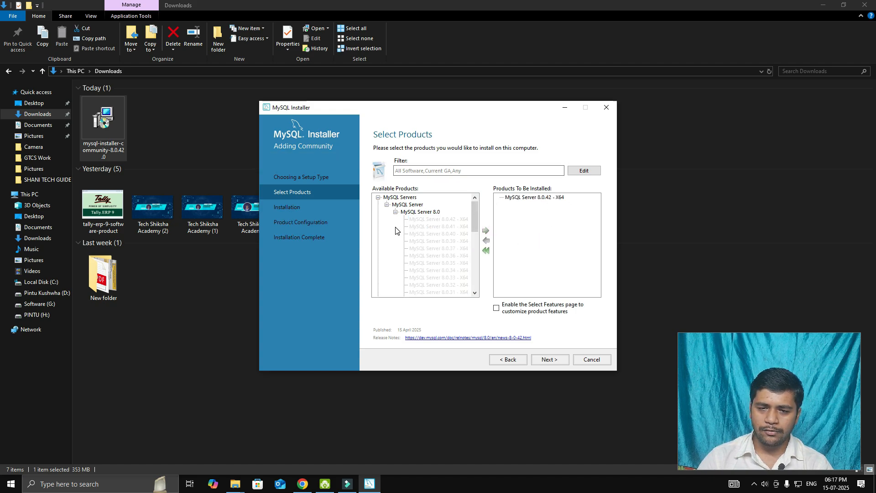
pyautogui.click(395, 211)
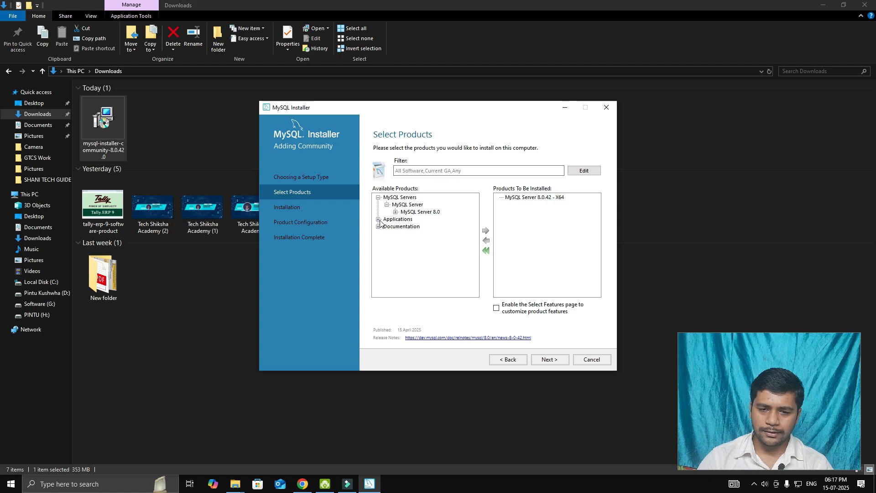
# Add MySQL Workbench 8.0.42 - X64 from the available applications to the products to be installed.
pyautogui.click(378, 219)
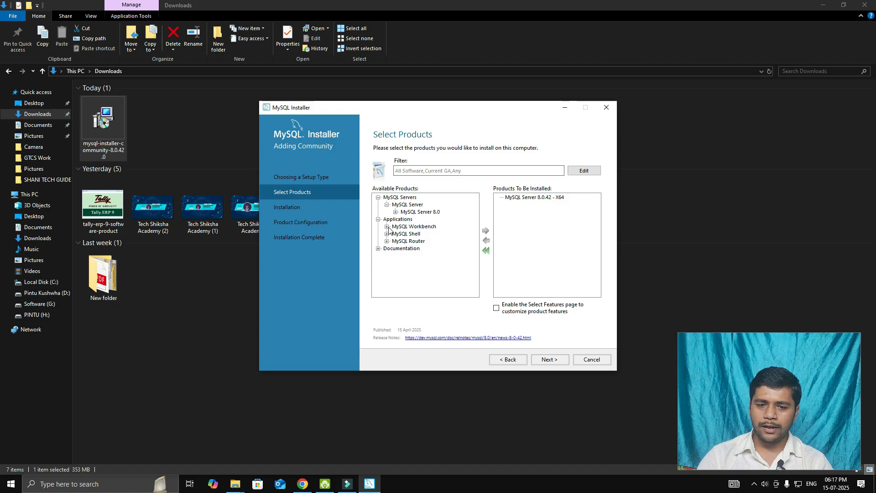
pyautogui.click(386, 226)
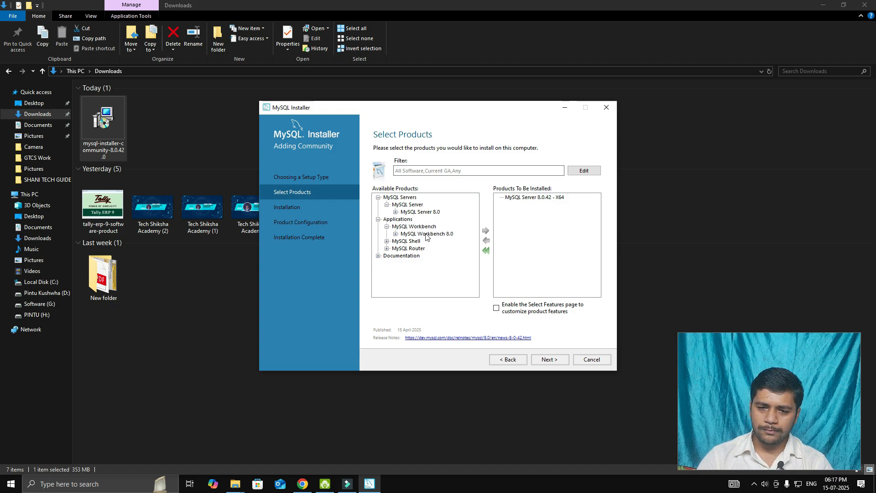
pyautogui.click(395, 234)
pyautogui.moveTo(475, 216); pyautogui.dragTo(476, 211)
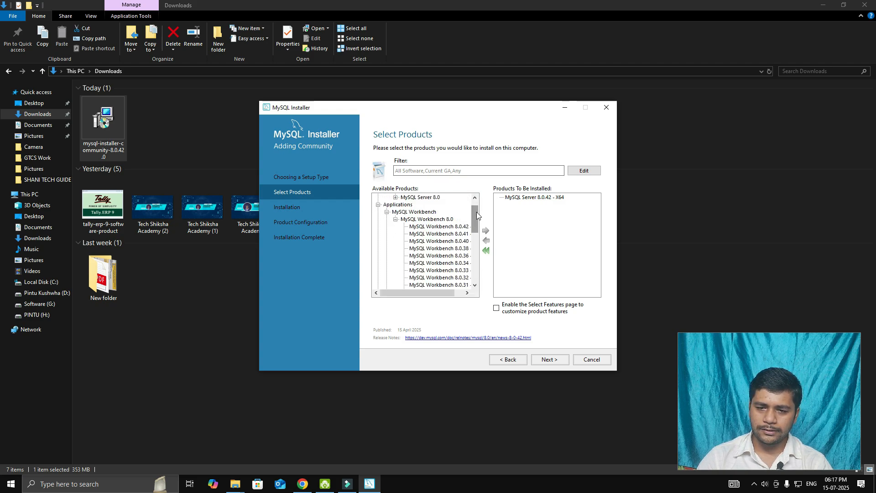
pyautogui.click(447, 226)
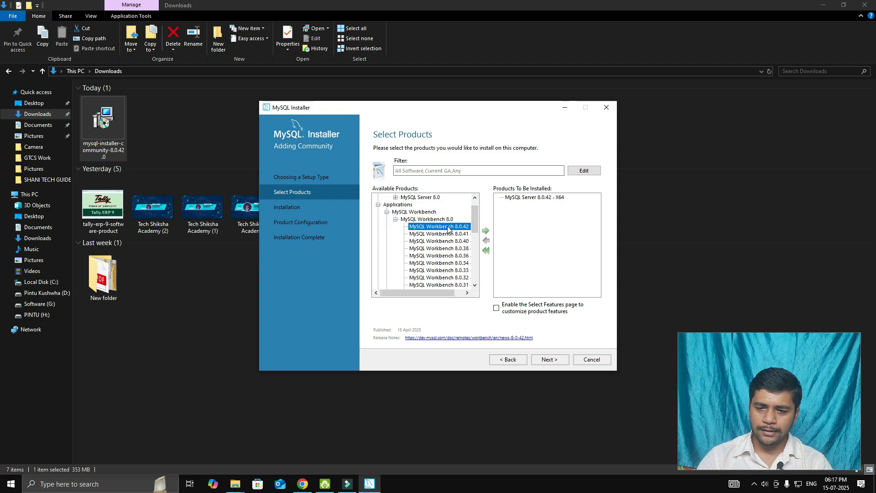
pyautogui.click(485, 232)
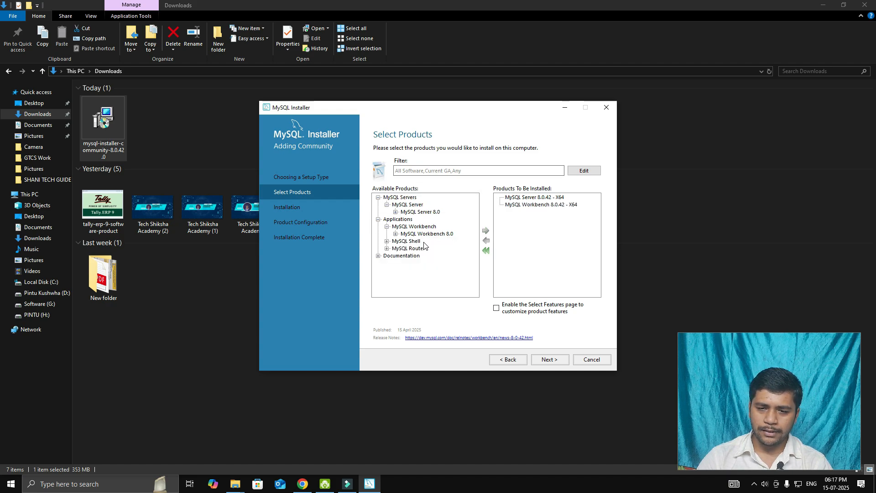
# Add MySQL Shell 8.0.42 - X64 from the available applications to the products to be installed.
pyautogui.click(387, 242)
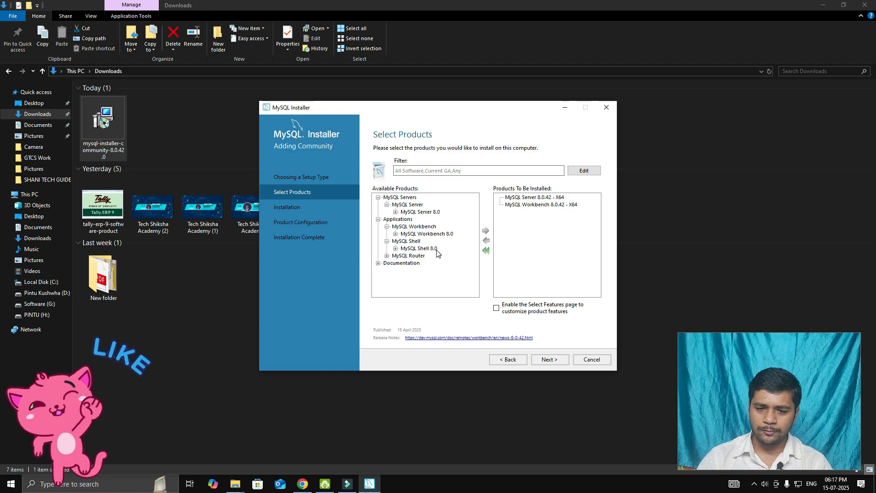
pyautogui.click(396, 249)
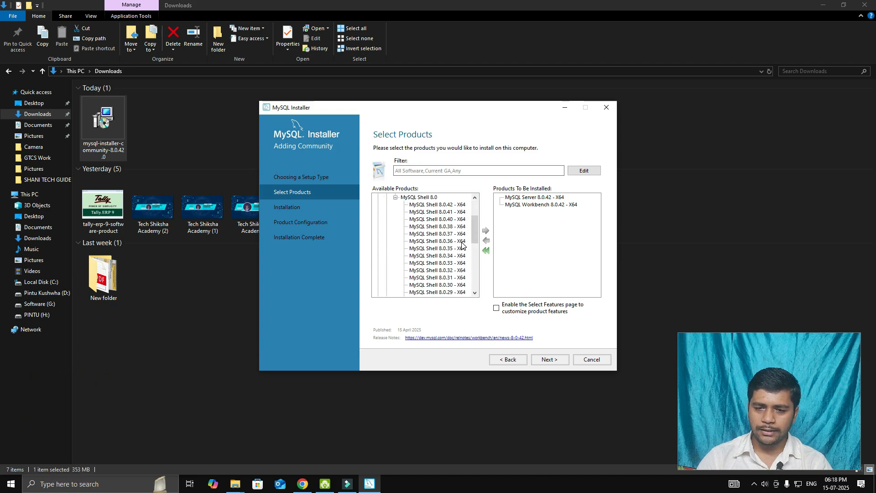
pyautogui.click(456, 205)
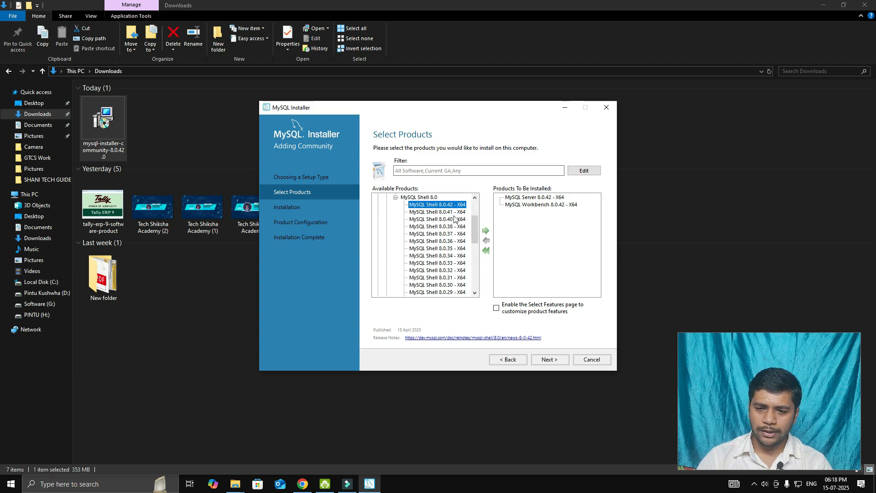
pyautogui.click(486, 230)
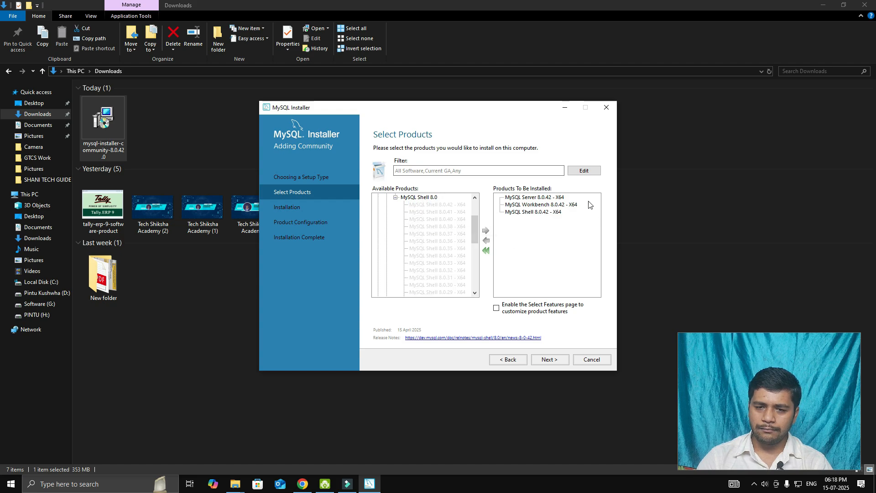
pyautogui.click(396, 198)
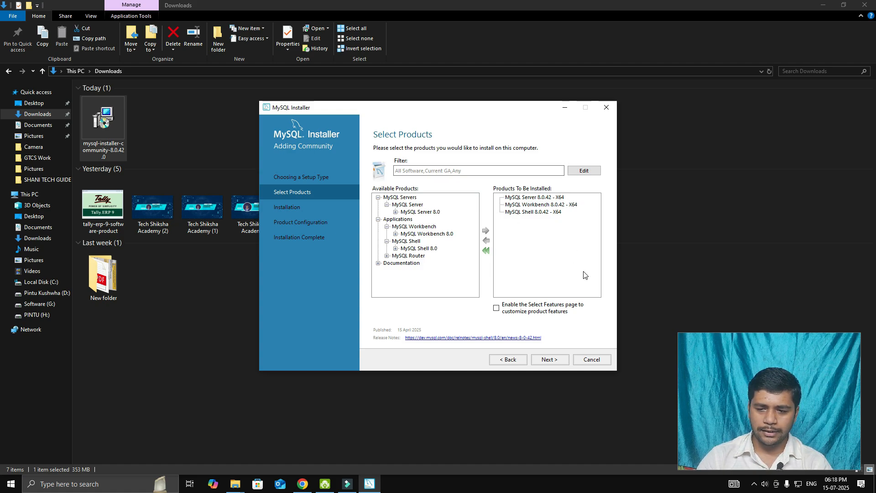
# Submit the product selection and keep the existing MySQL Server 8.0 install and data directories despite the path conflict.
pyautogui.click(551, 359)
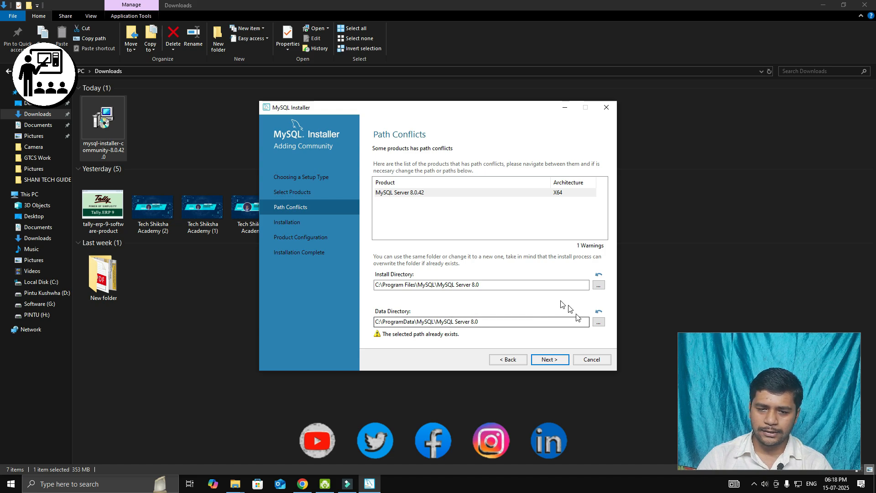
pyautogui.click(557, 360)
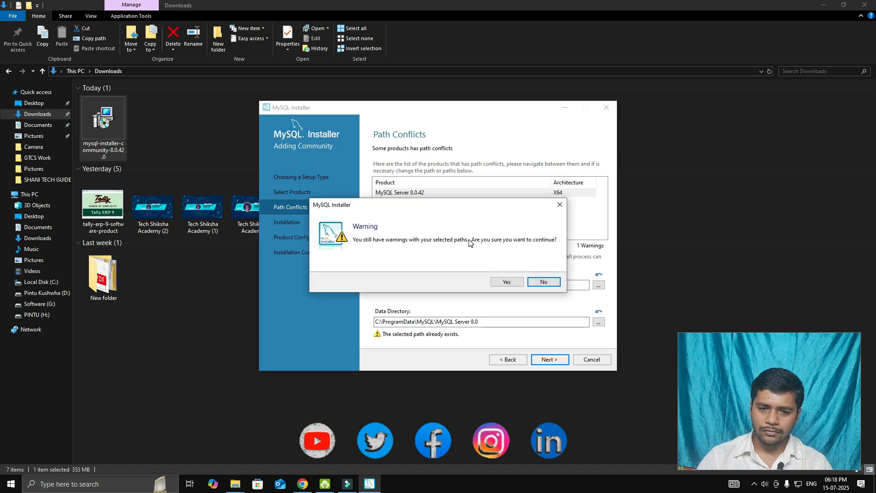
pyautogui.click(505, 282)
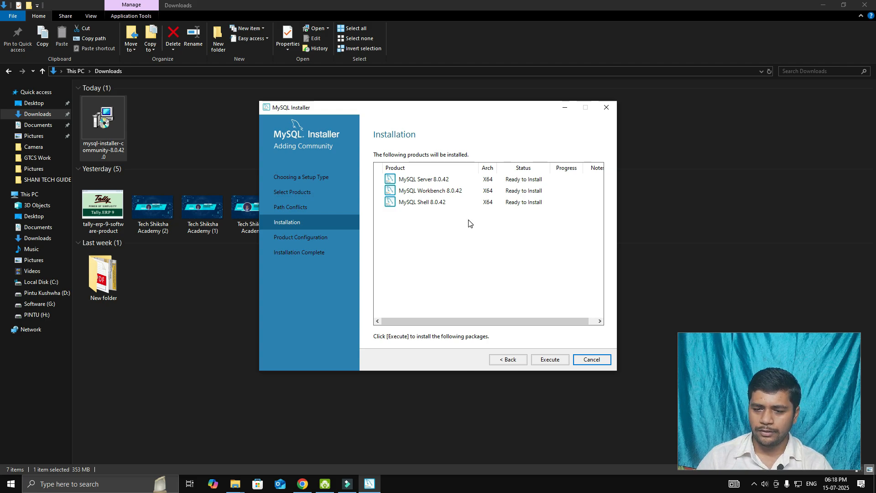
# Install the selected server, Workbench and Shell products and proceed to the MySQL Server 8.0.42 Type and Networking configuration.
pyautogui.click(550, 359)
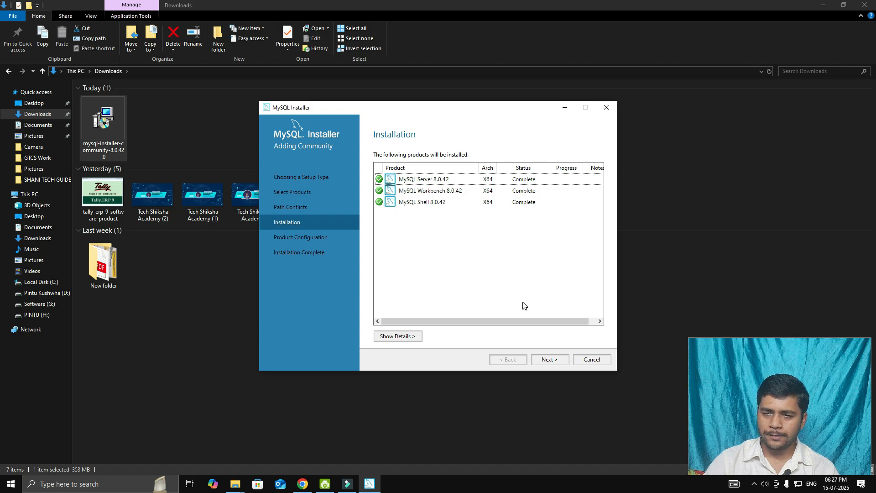
pyautogui.click(548, 361)
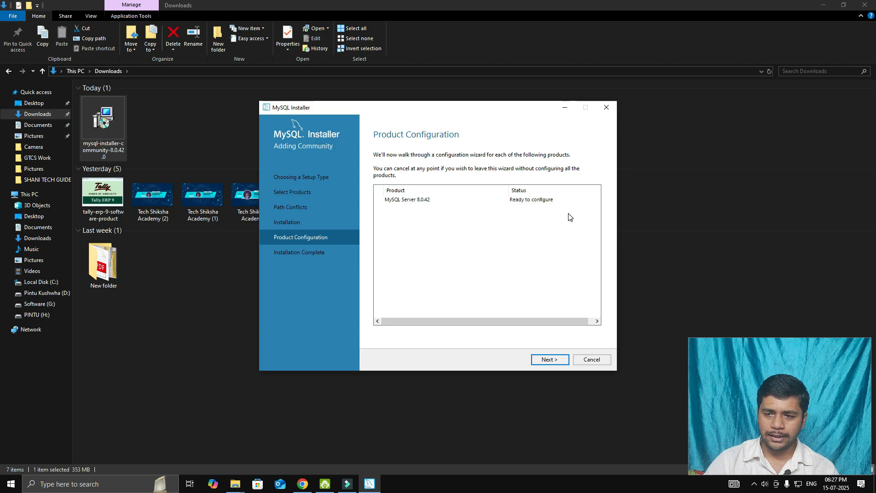
pyautogui.click(550, 361)
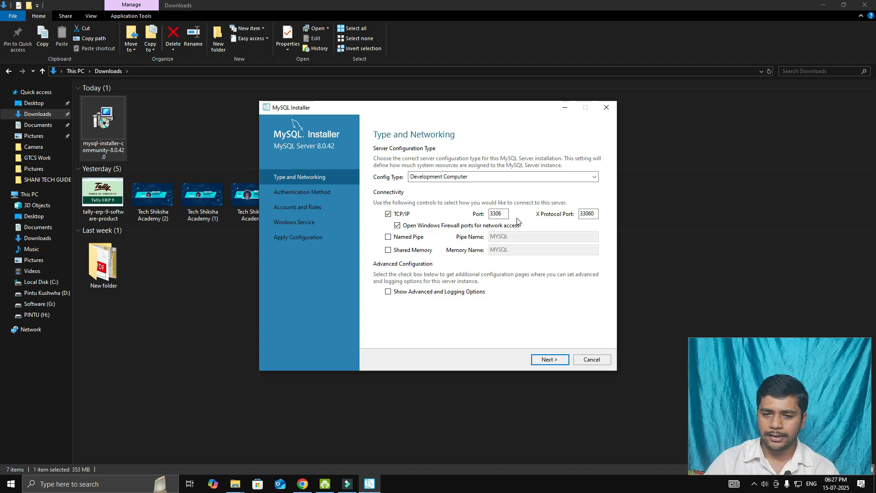
# Accept the Development Computer networking and strong password encryption settings, then enter and verify the current root password.
pyautogui.click(550, 360)
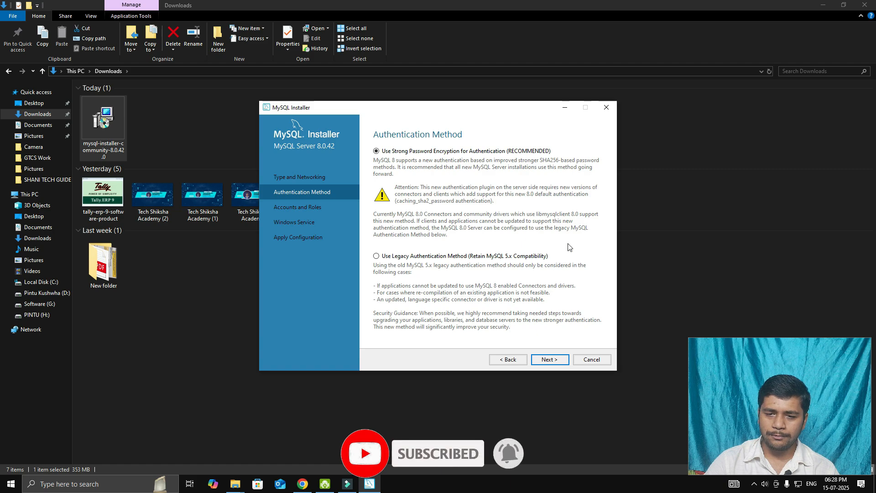
pyautogui.click(556, 359)
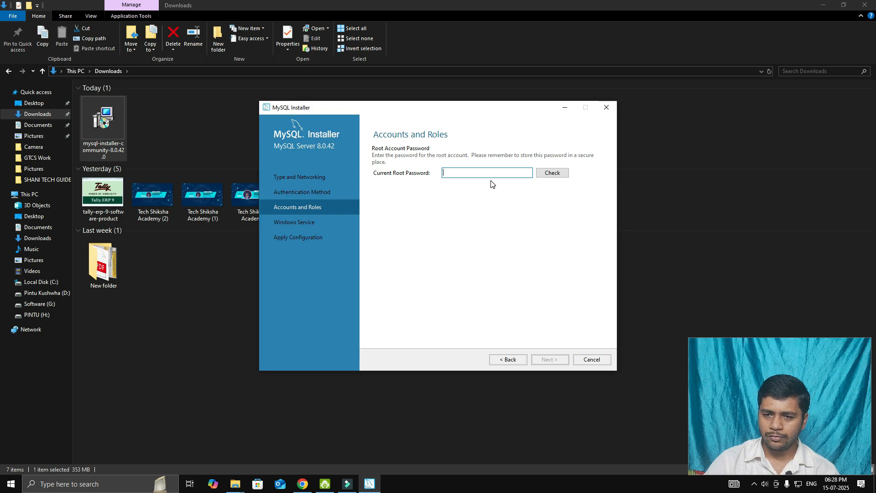
pyautogui.click(554, 175)
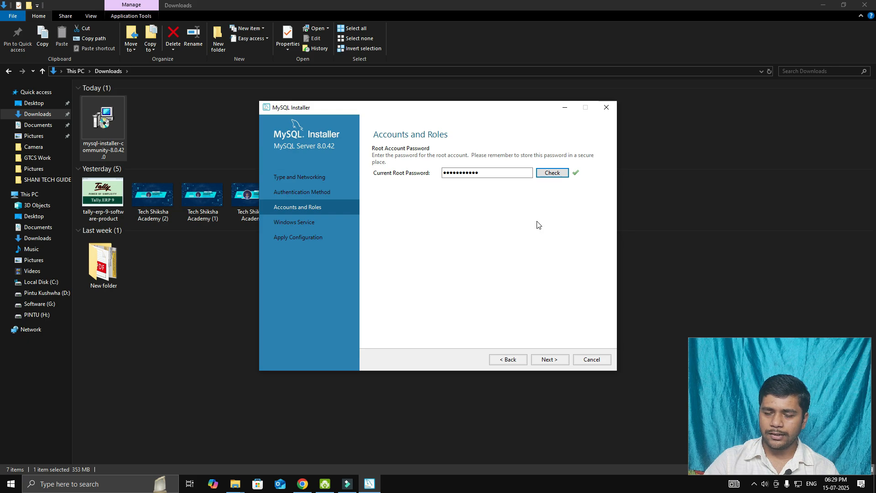
pyautogui.click(553, 362)
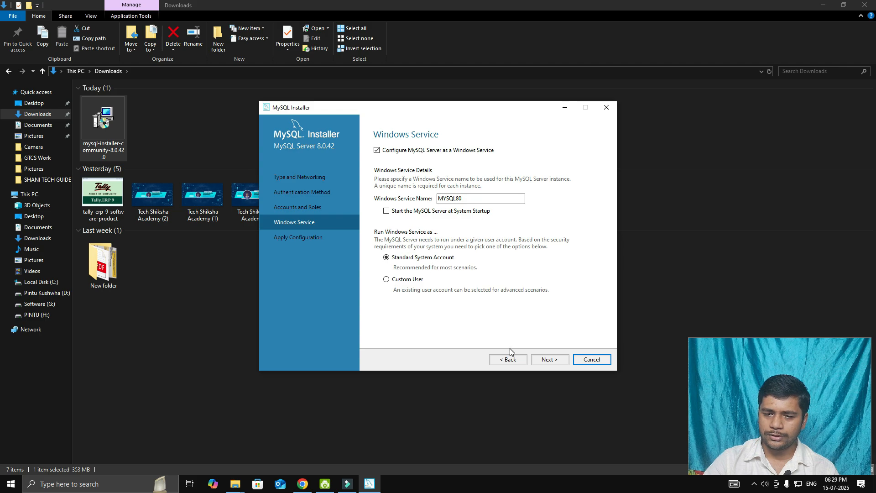
# Keep the MYSQL80 Windows service under the Standard System Account, and apply and finish the MySQL Server 8.0.42 configuration.
pyautogui.click(558, 361)
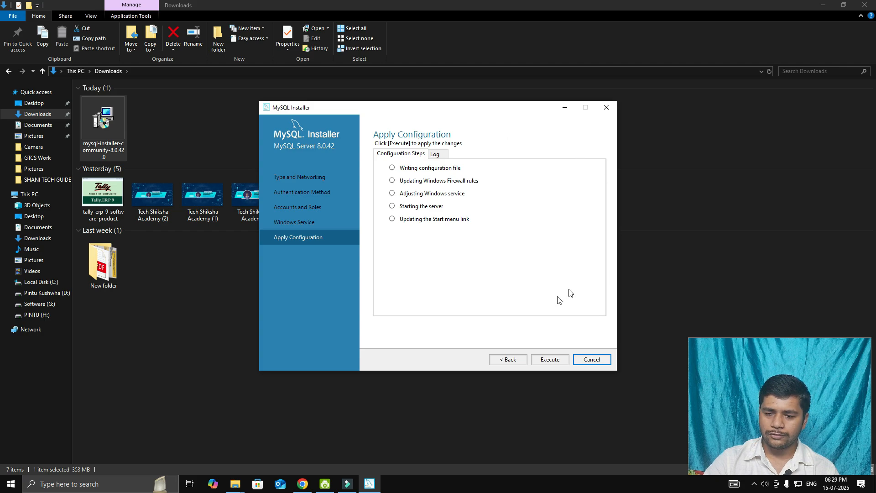
pyautogui.click(551, 361)
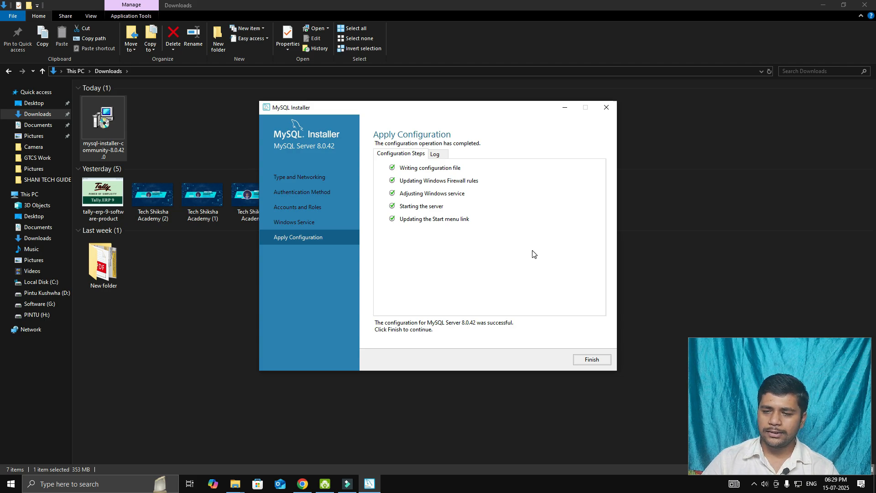
pyautogui.click(593, 360)
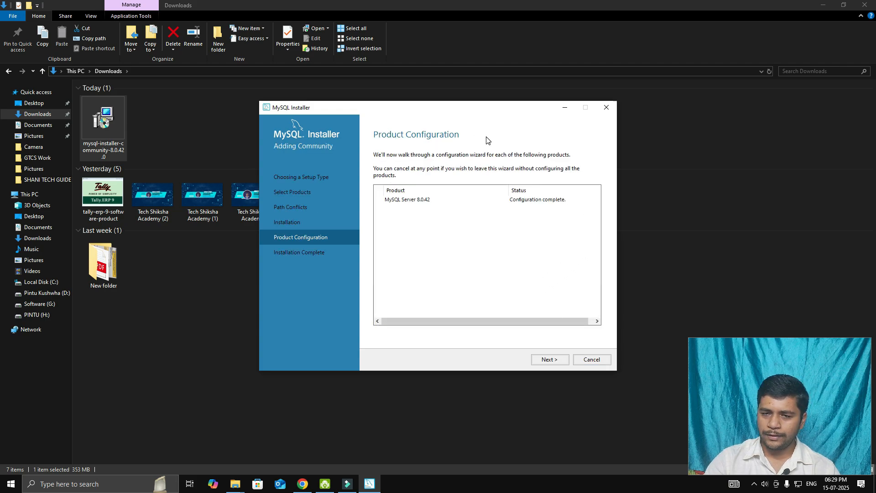
pyautogui.click(552, 359)
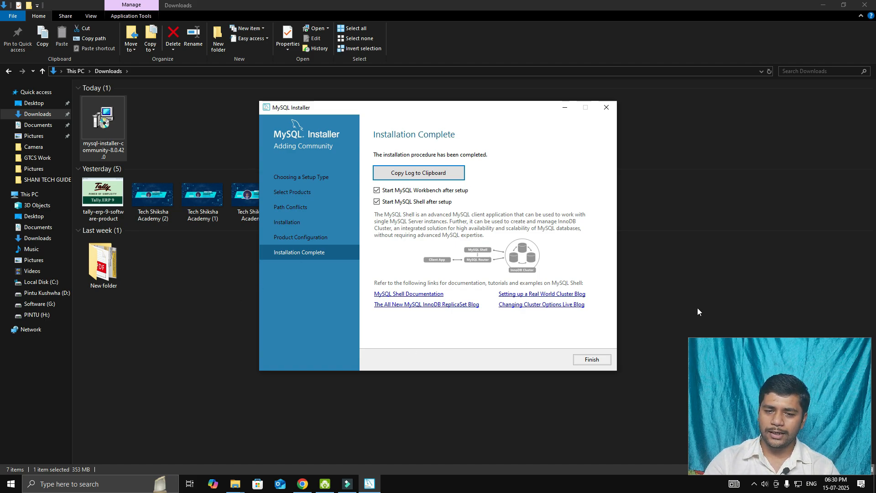
# Finish the installation with MySQL Workbench and MySQL Shell set to start after setup, and close Workbench.
pyautogui.click(592, 360)
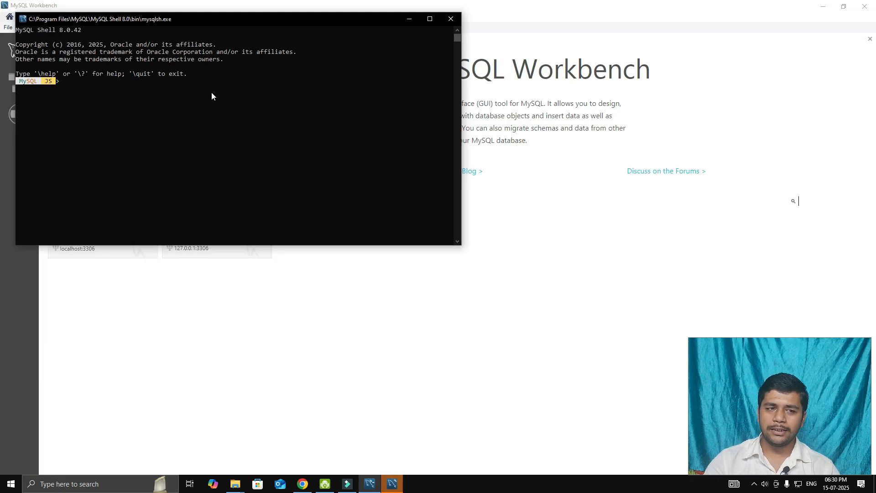
pyautogui.moveTo(358, 13); pyautogui.dragTo(407, 115)
pyautogui.click(403, 118)
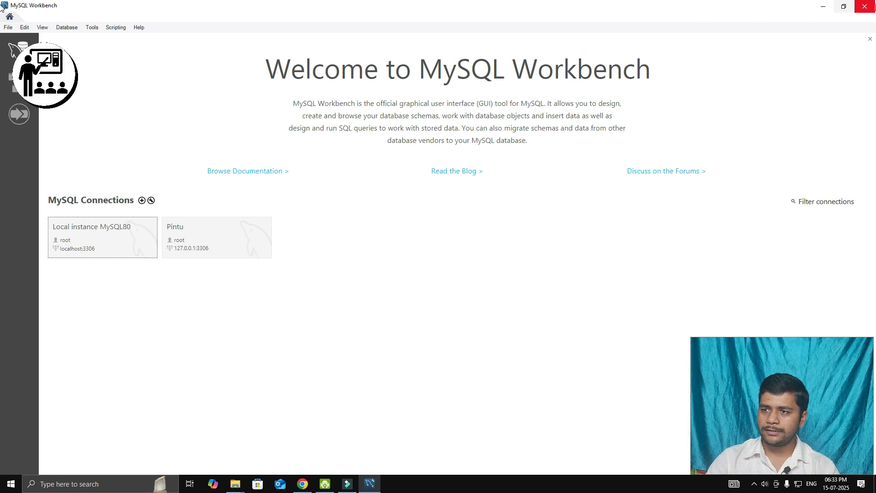
pyautogui.click(870, 7)
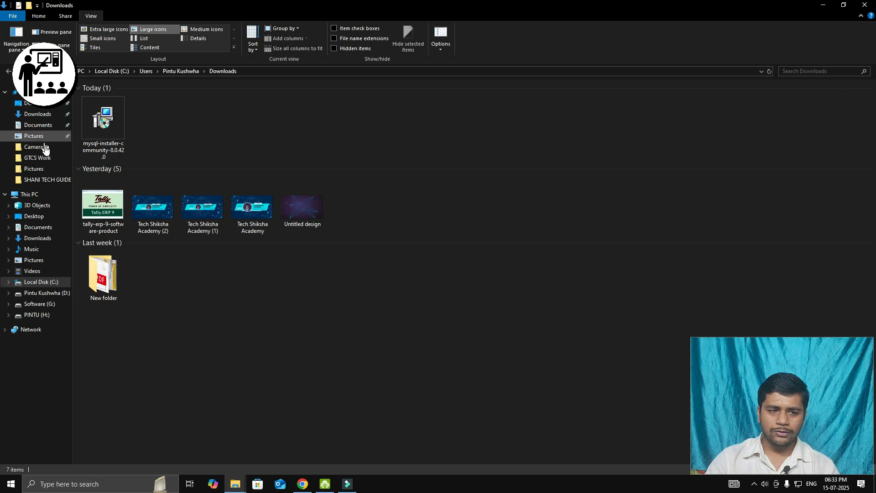
# Browse to C:\Program Files\MySQL\MySQL Server 8.0\bin in File Explorer and copy the folder's path.
pyautogui.click(50, 194)
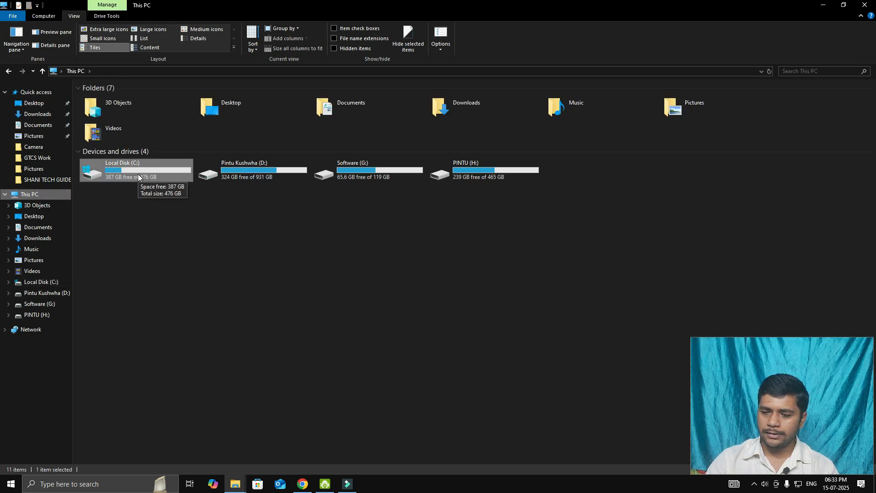
pyautogui.doubleClick(138, 177)
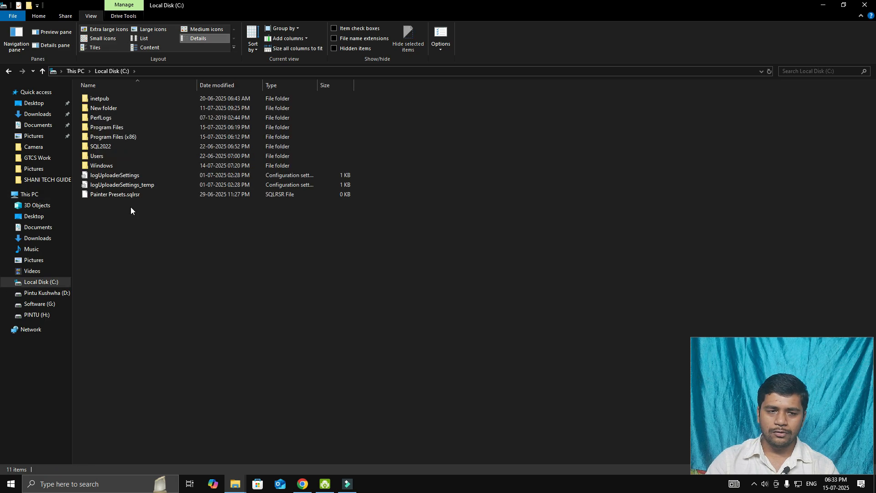
pyautogui.doubleClick(120, 128)
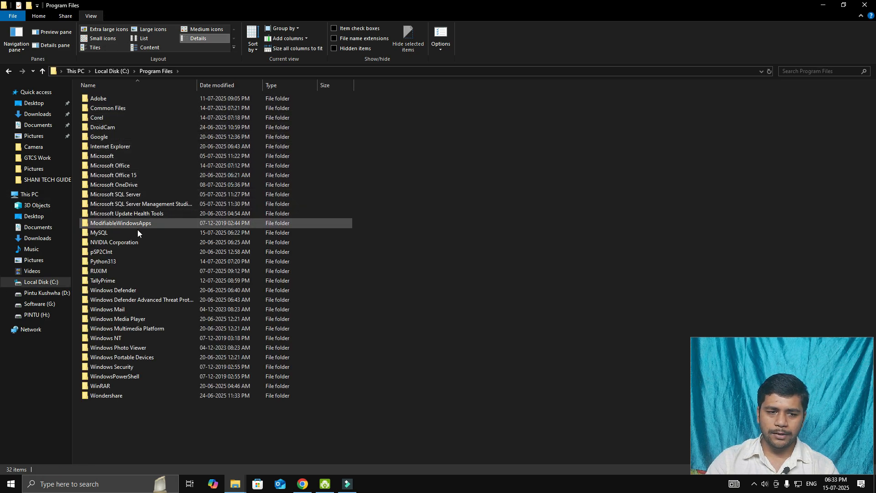
pyautogui.doubleClick(138, 233)
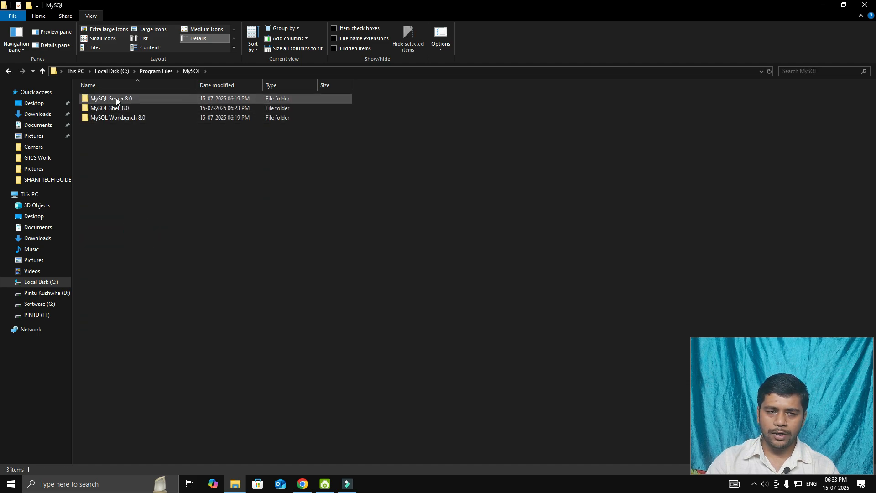
pyautogui.doubleClick(152, 98)
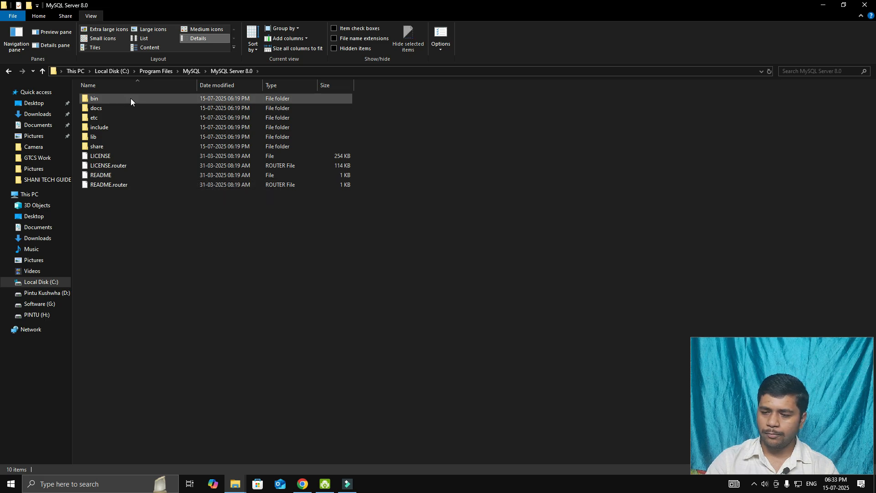
pyautogui.doubleClick(131, 98)
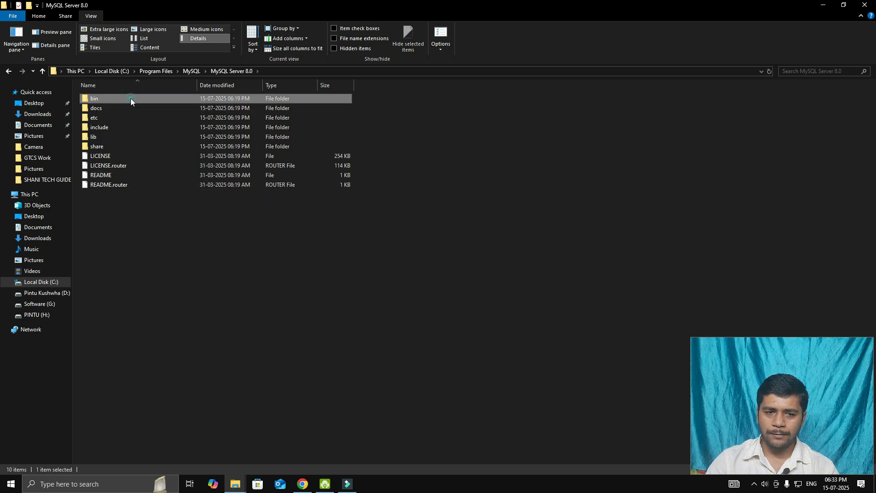
pyautogui.click(296, 68)
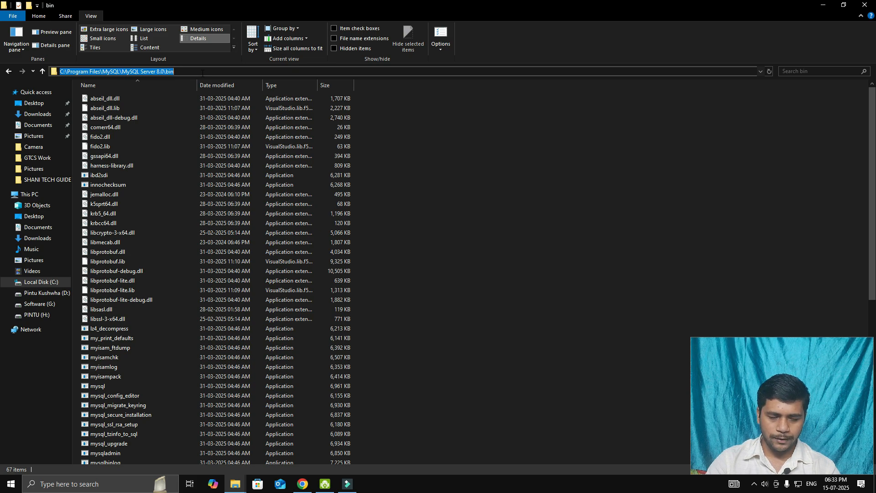
# Search Windows for the system environment variables settings and open the Environment Variables dialog.
pyautogui.click(11, 484)
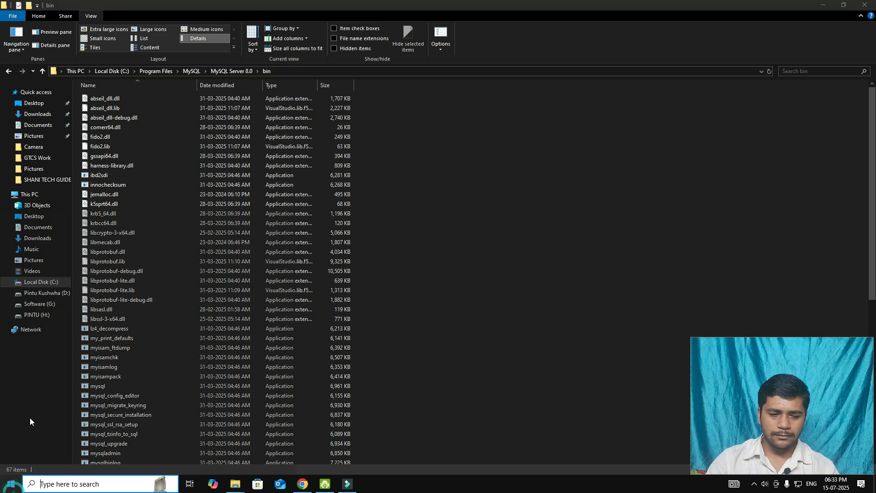
pyautogui.write('EN')
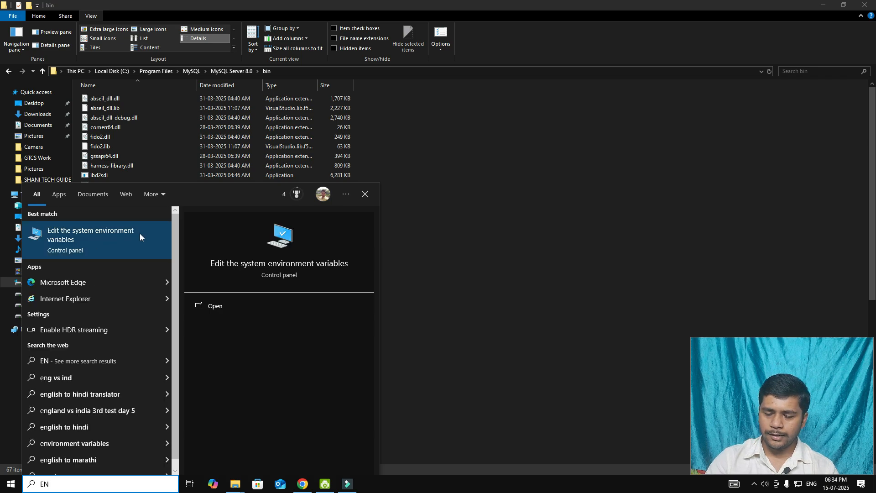
pyautogui.click(139, 234)
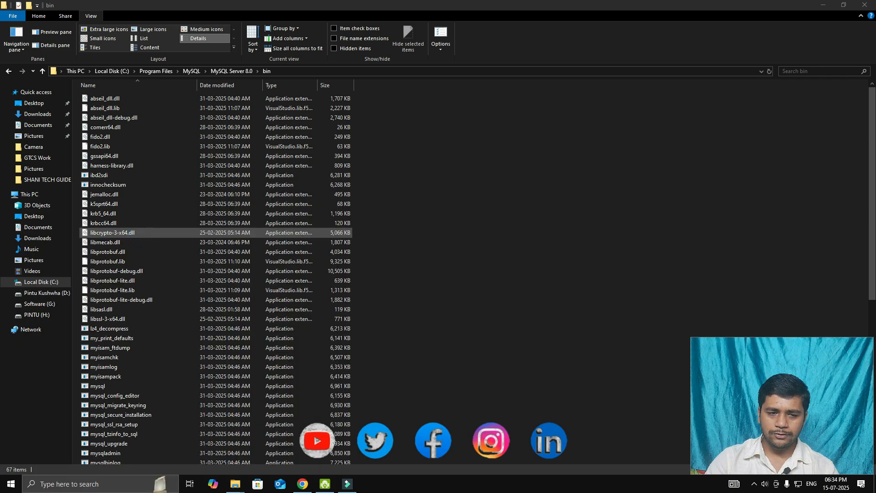
pyautogui.moveTo(119, 38); pyautogui.dragTo(364, 119)
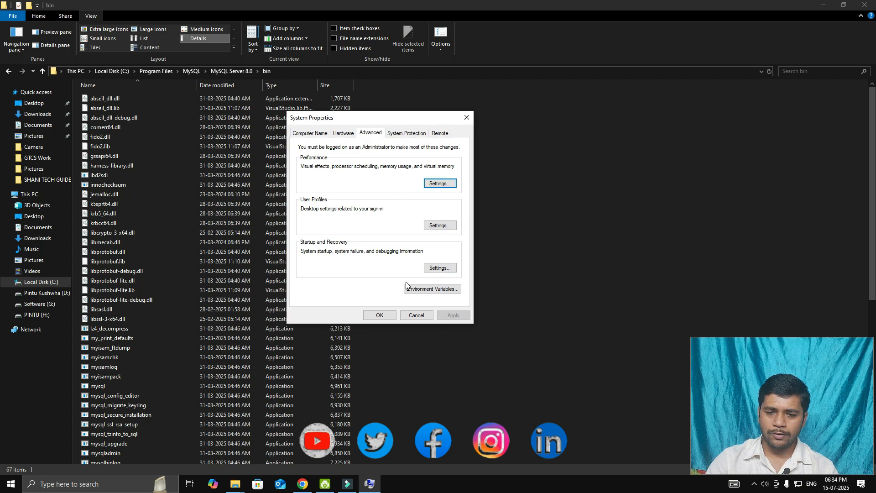
pyautogui.click(437, 291)
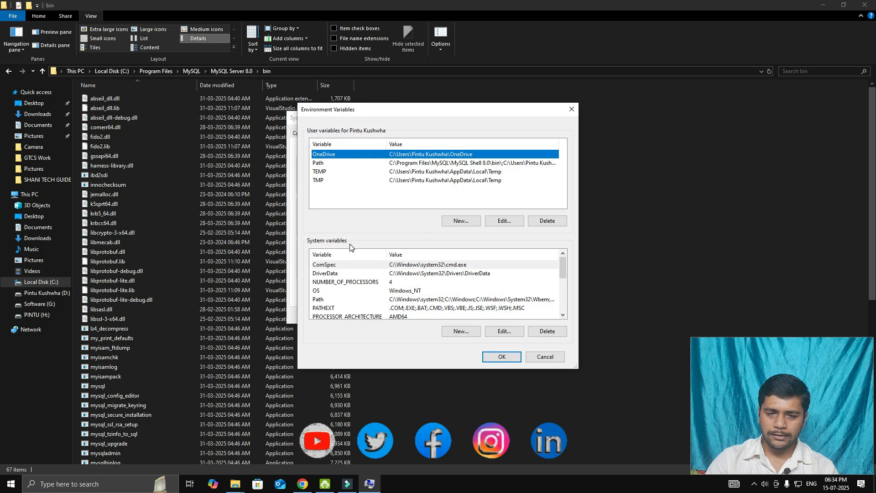
# Delete the existing MySQL Server 8.0 bin entry from the system Path variable.
pyautogui.doubleClick(344, 300)
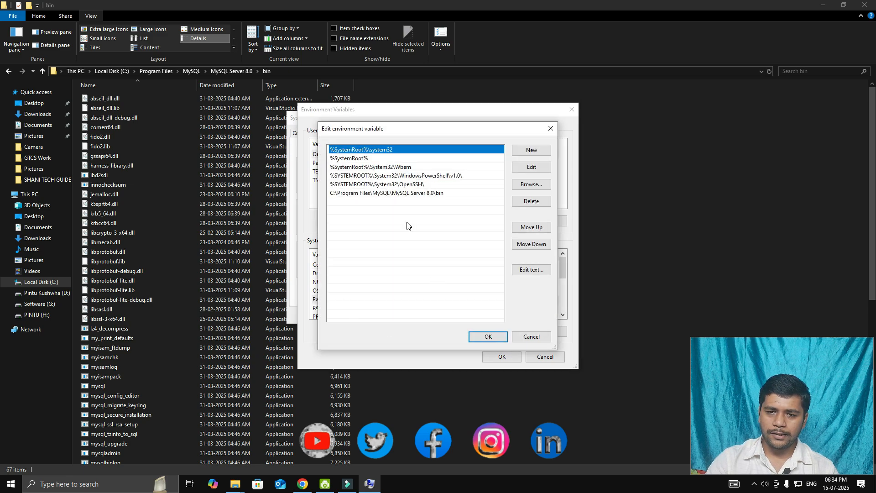
pyautogui.click(462, 193)
pyautogui.click(525, 206)
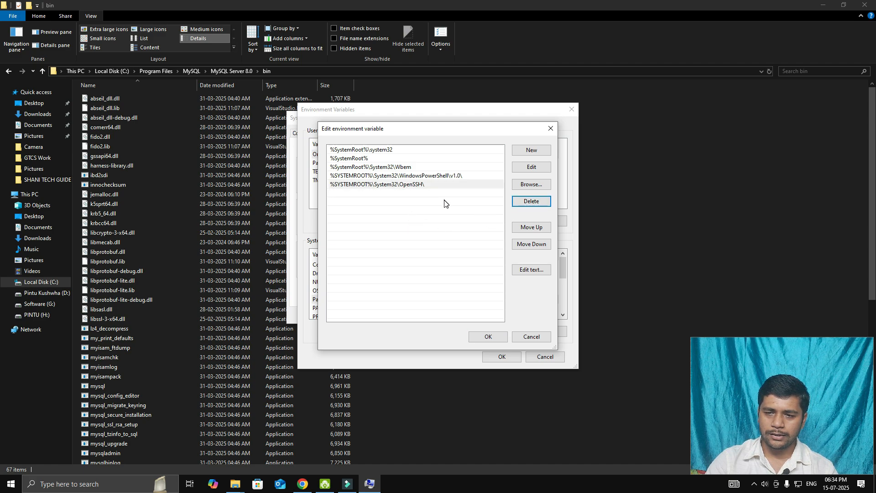
# Add C:\Program Files\MySQL\MySQL Server 8.0\bin as a new system Path entry and save the environment variable changes.
pyautogui.click(529, 151)
pyautogui.write('C:\\Program Files\\MySQL\\MySQL Server 8.0\\bin')
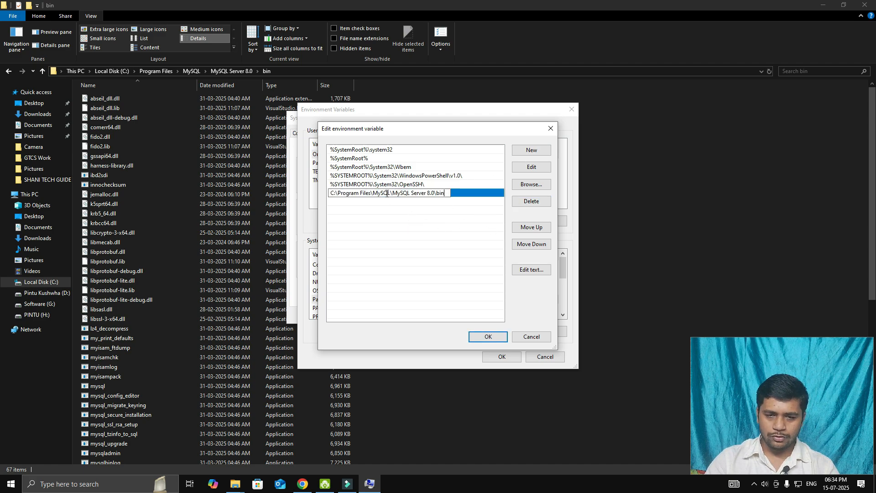
pyautogui.click(487, 337)
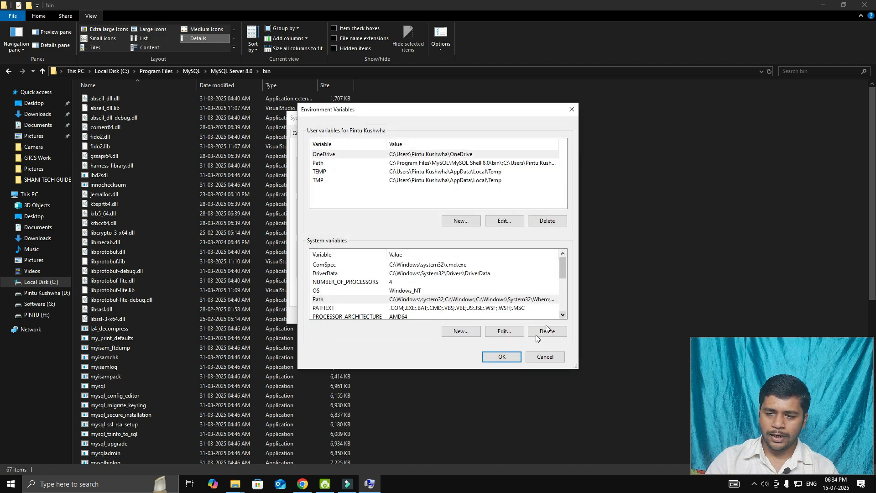
pyautogui.click(504, 357)
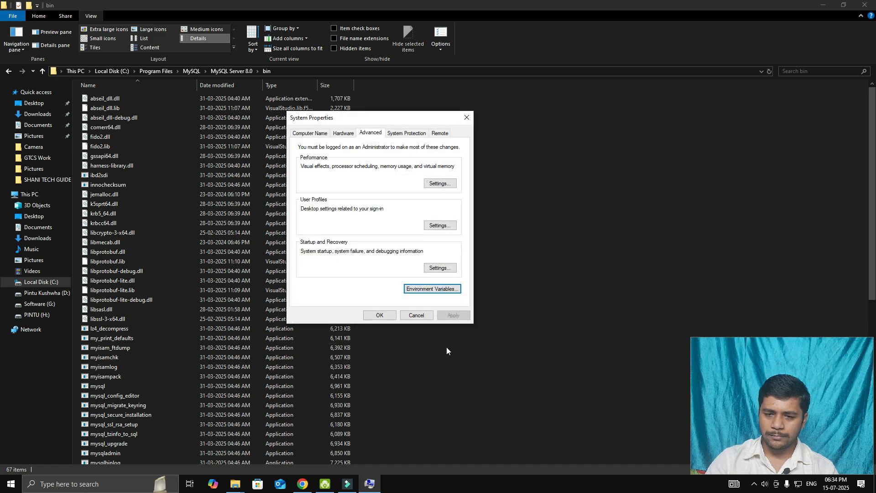
pyautogui.click(379, 315)
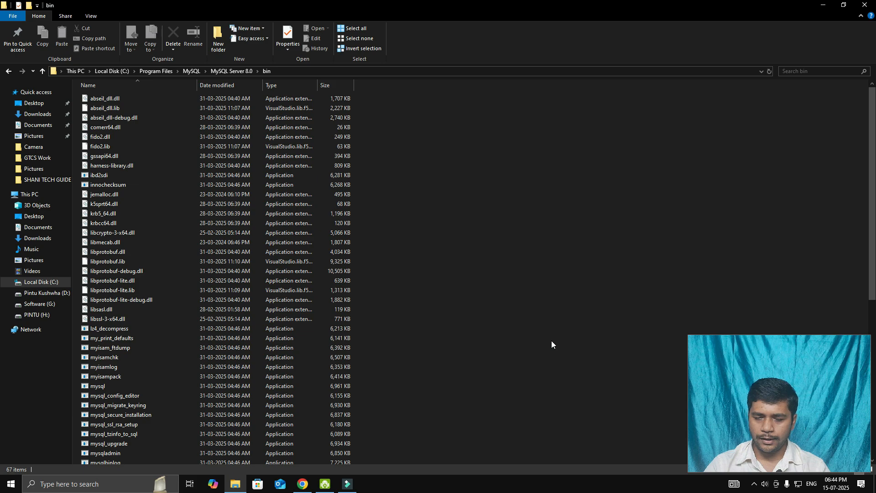
# Open Command Prompt and move its window toward the middle of the screen.
pyautogui.click(11, 484)
pyautogui.write('CMD')
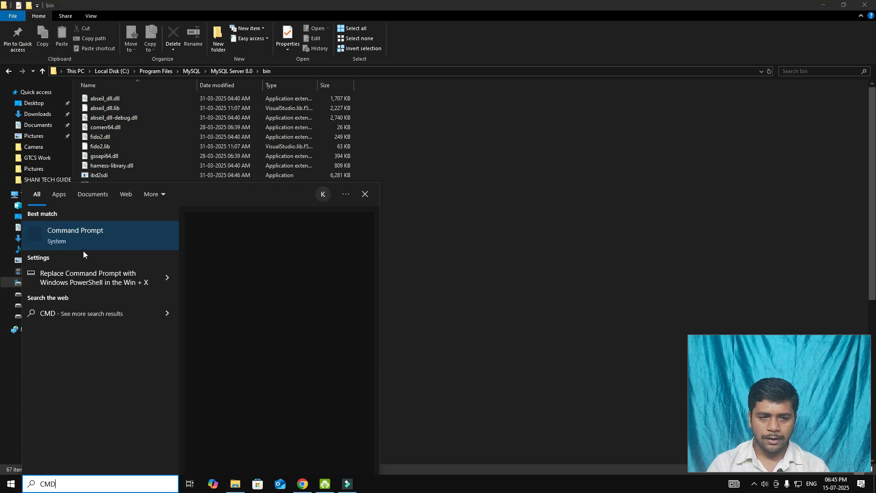
pyautogui.press('Return')
pyautogui.moveTo(160, 16); pyautogui.dragTo(300, 126)
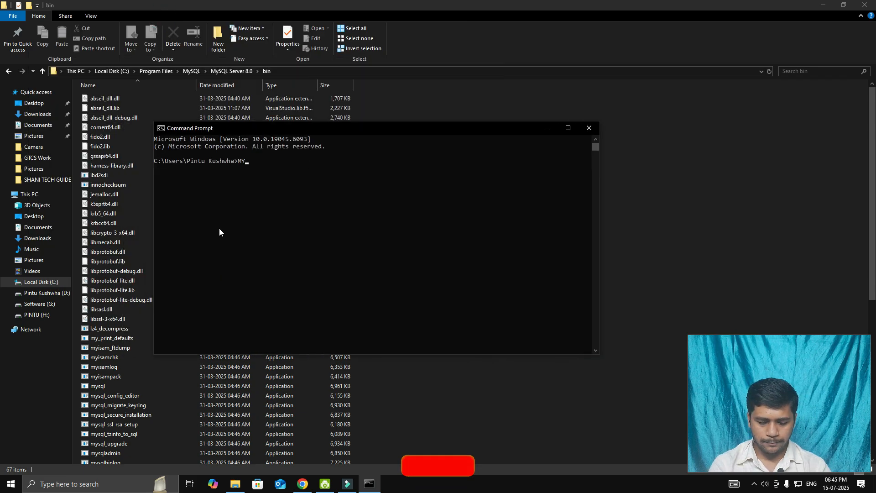
# Check the installed MySQL version by running mysql --version.
pyautogui.write('mysql')
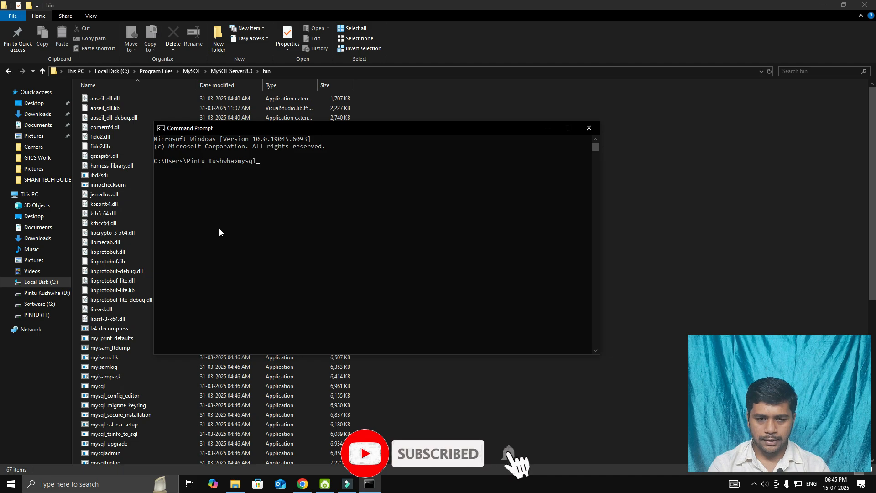
pyautogui.write(' --version')
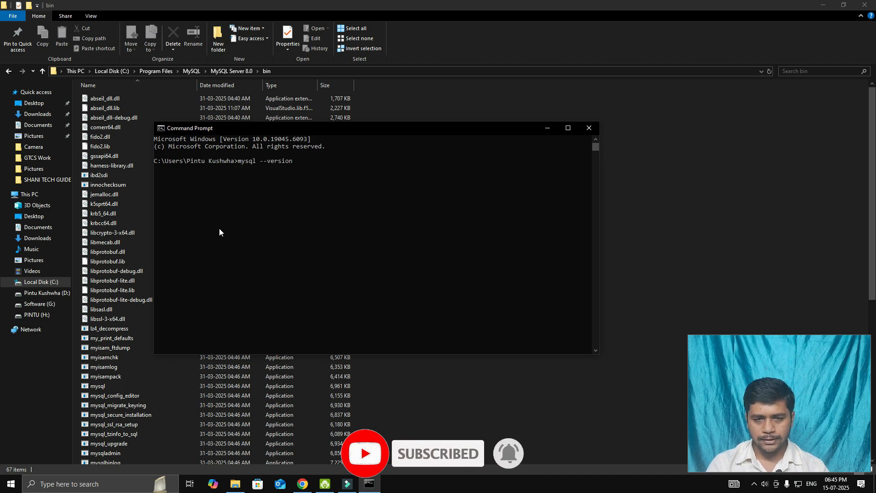
pyautogui.press('Return')
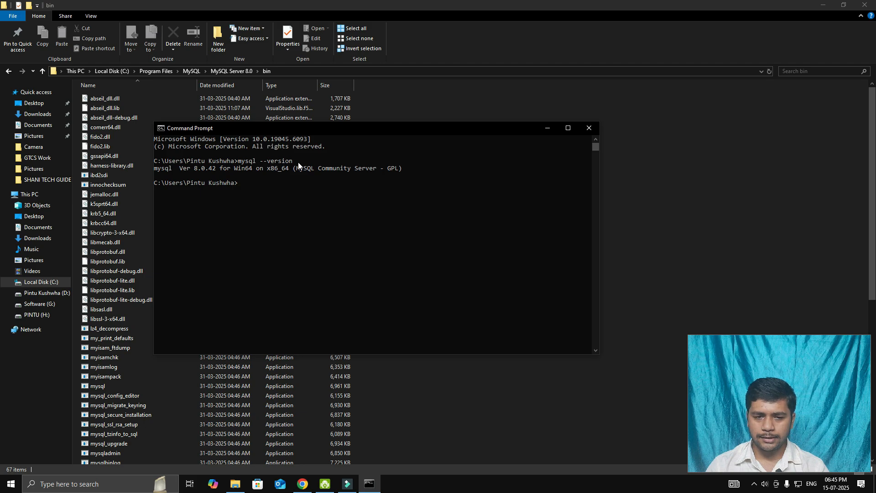
# Log in to the MySQL server as root by running mysql -u root -p and entering the root password.
pyautogui.write('mysql')
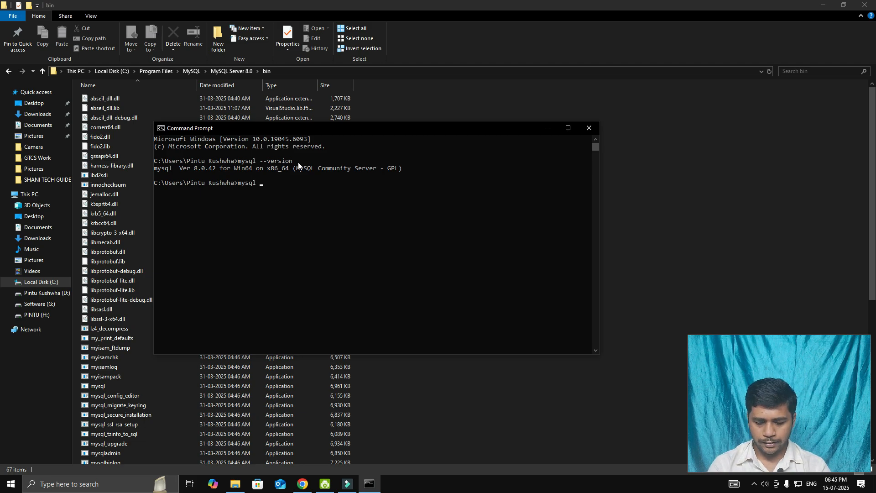
pyautogui.write(' -u root -p')
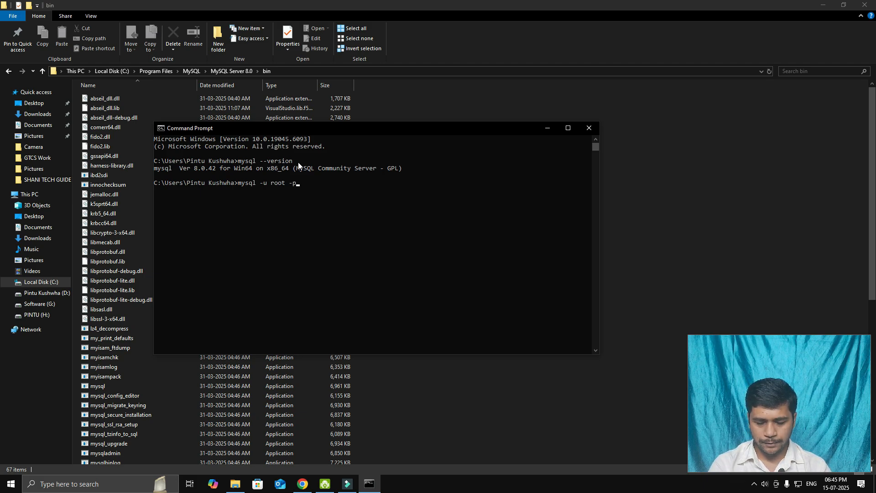
pyautogui.press('Return')
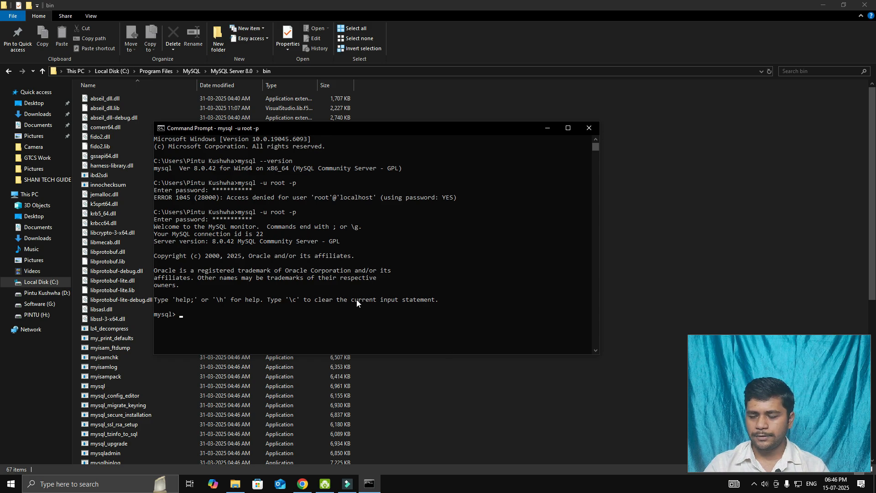
# Close the Command Prompt and the bin folder window, and switch to MySQL Workbench 8.0 CE.
pyautogui.click(588, 128)
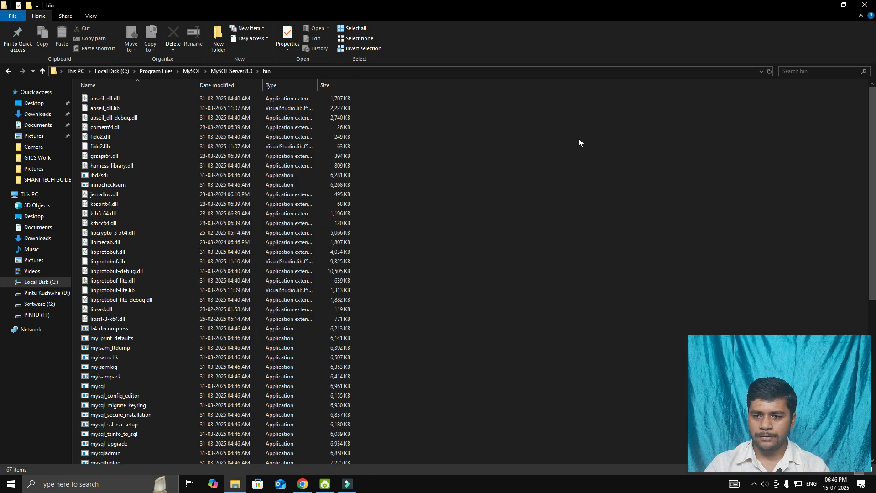
pyautogui.click(865, 5)
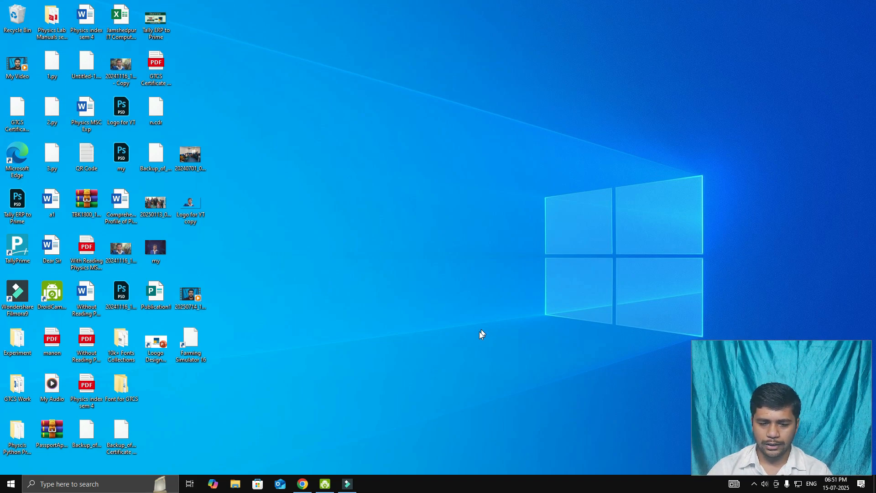
pyautogui.click(11, 483)
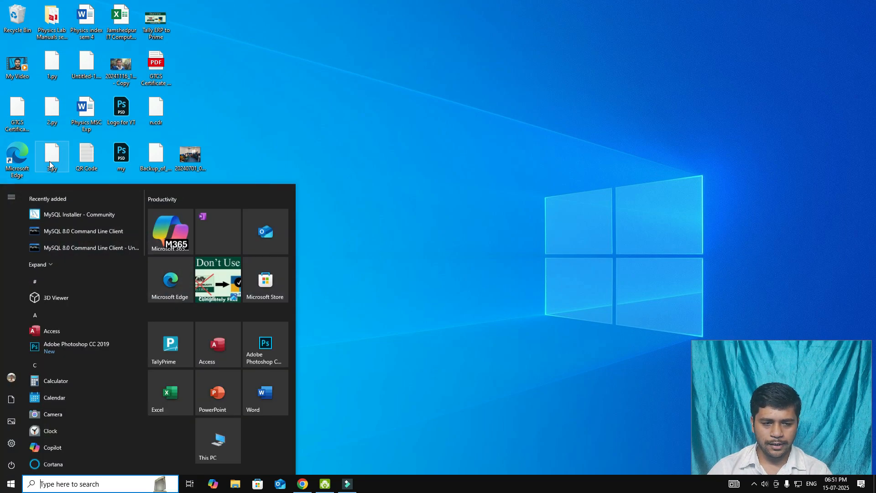
pyautogui.click(54, 261)
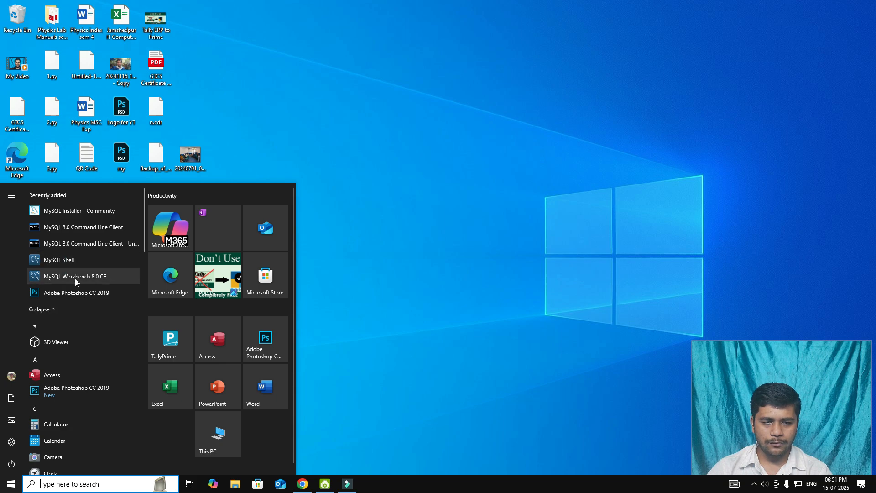
pyautogui.click(106, 280)
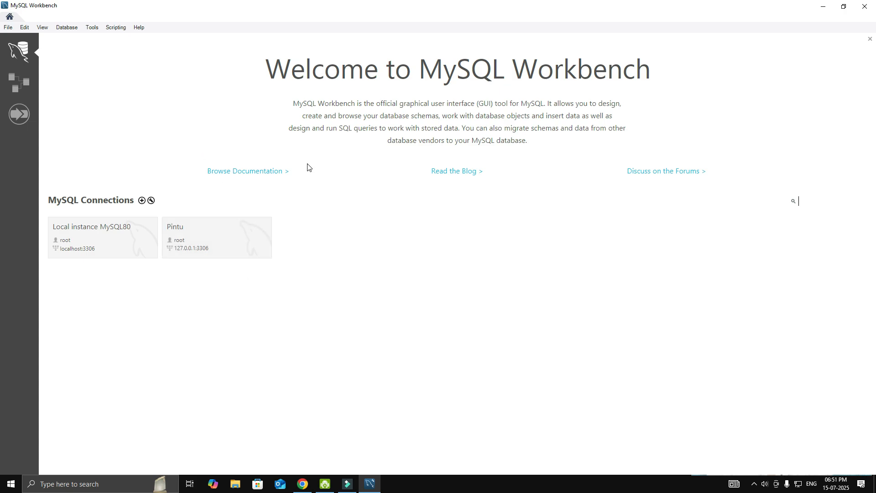
# Start setting up a new MySQL connection and name it crpk.
pyautogui.click(142, 200)
pyautogui.click(373, 147)
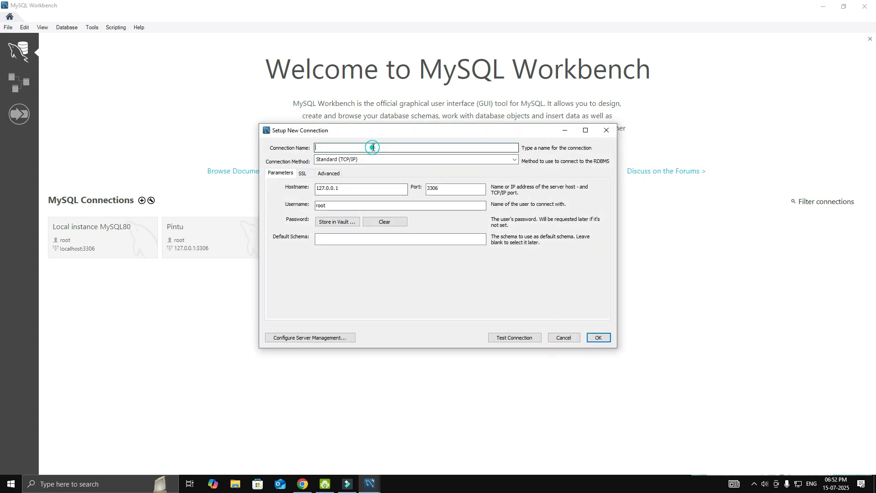
pyautogui.moveTo(445, 131); pyautogui.dragTo(497, 149)
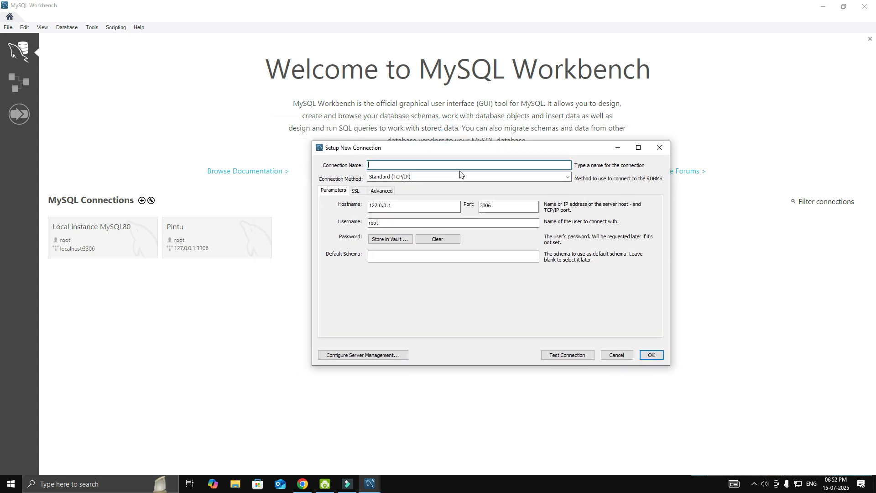
pyautogui.write('crpk')
# Store the root user's password in the vault for the crpk connection and save the connection.
pyautogui.click(390, 240)
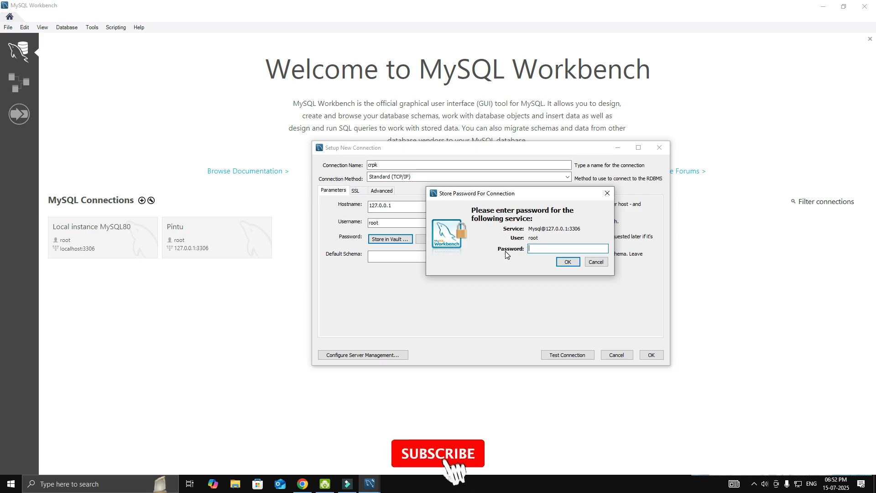
pyautogui.write('*****')
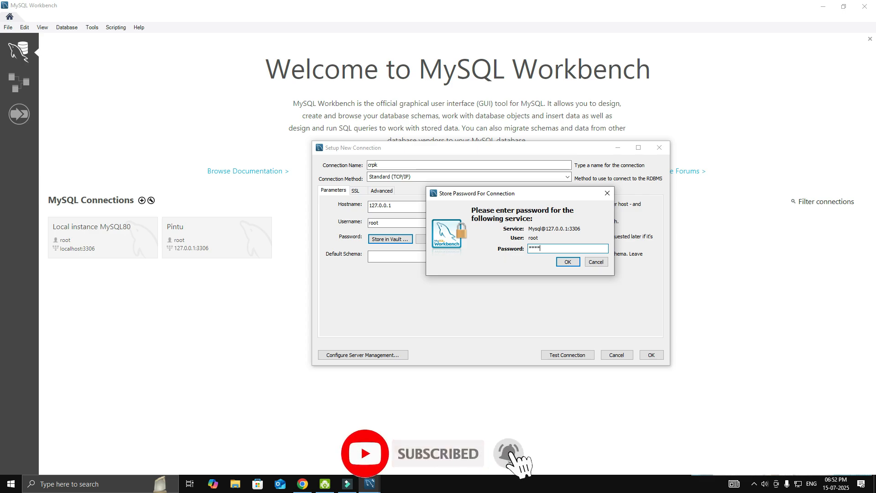
pyautogui.click(567, 261)
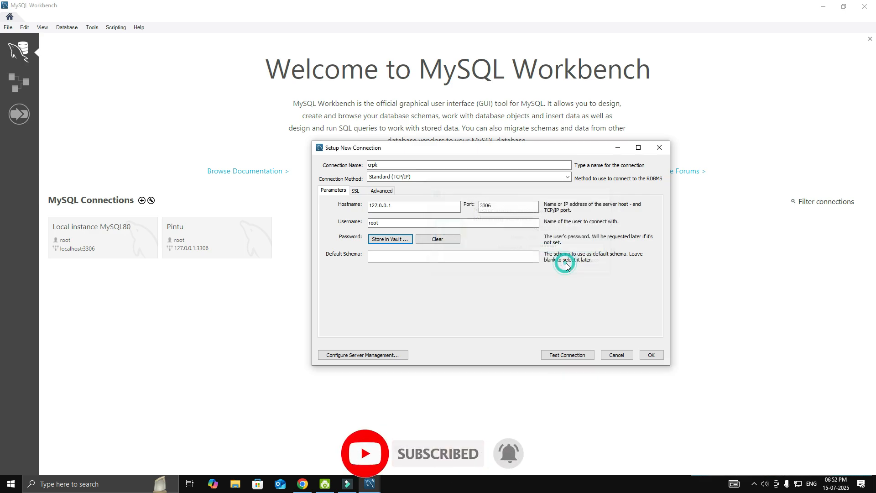
pyautogui.click(651, 356)
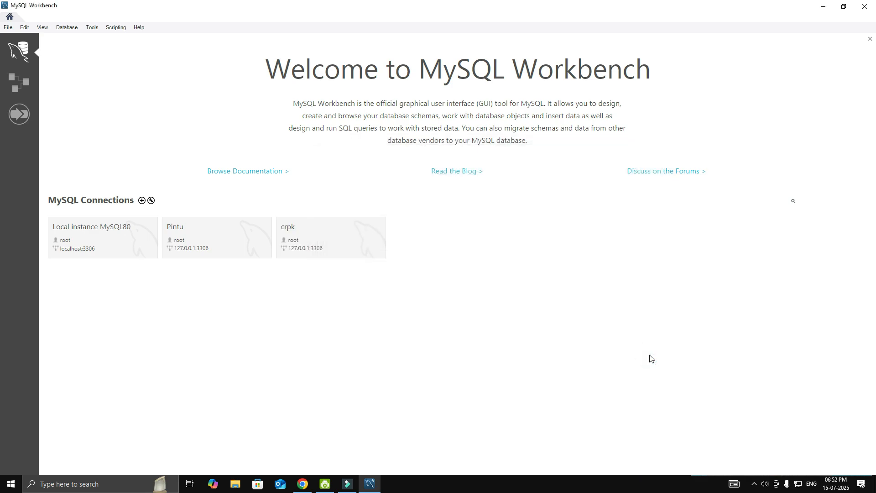
# Open the crpk connection to check its server status, and close MySQL Workbench.
pyautogui.click(345, 243)
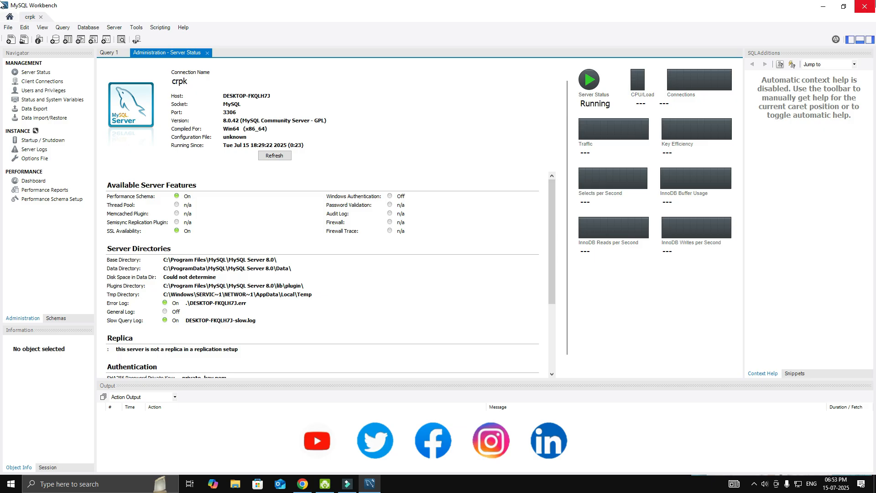
pyautogui.click(865, 6)
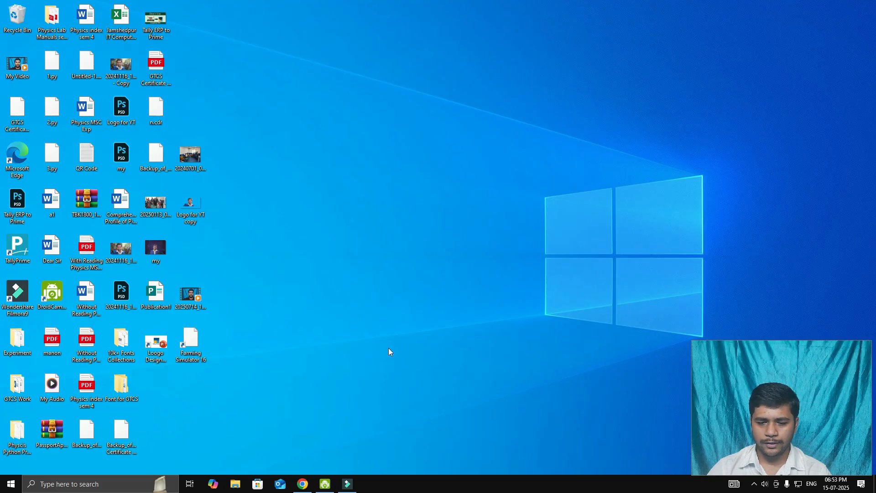